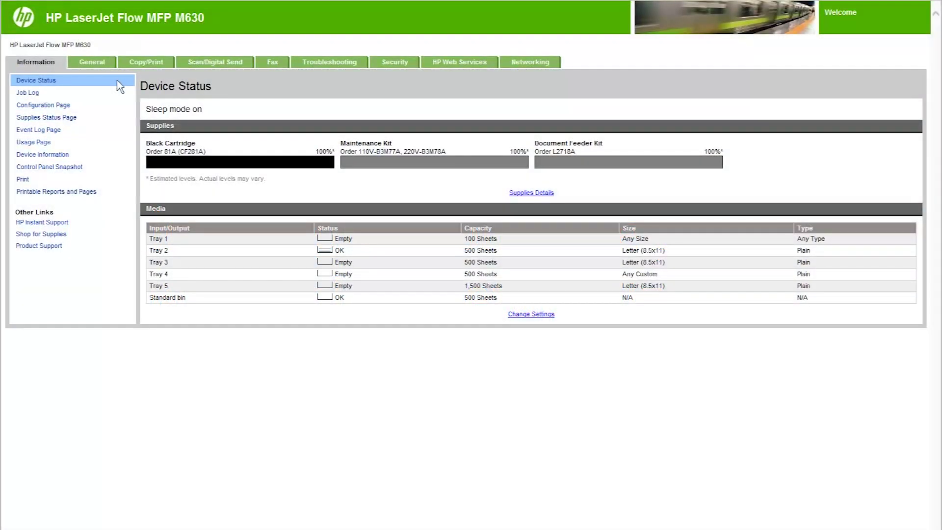
Start the Save to Network Folder quick set wizard from the Scan/Digital Send tab
left_click(216, 67)
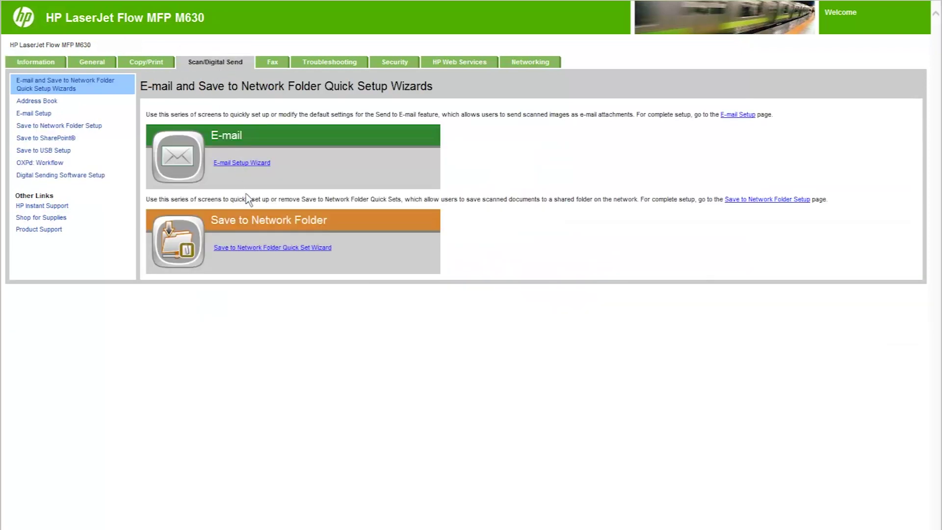
left_click(259, 250)
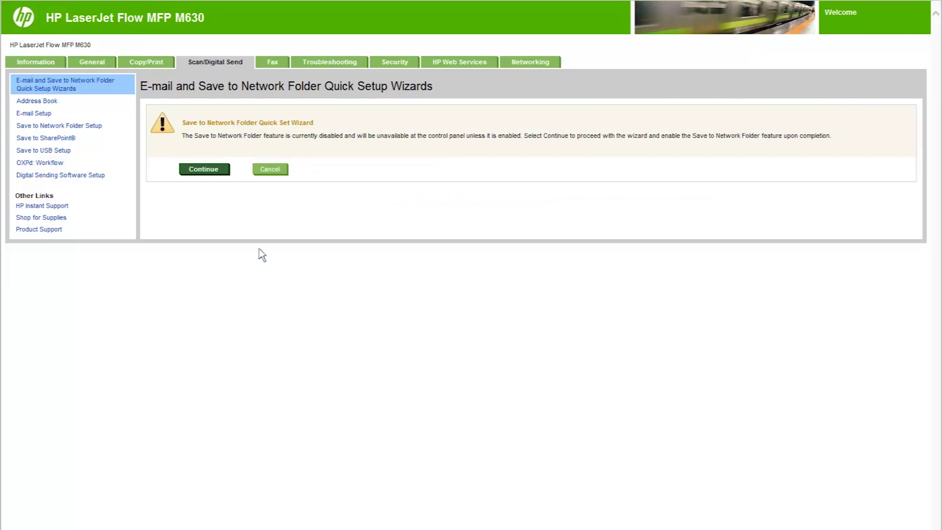
left_click(204, 176)
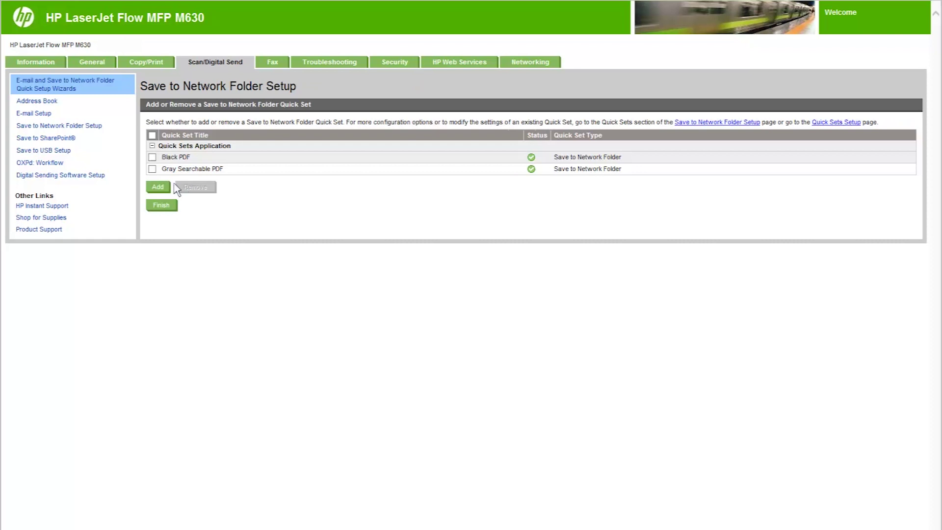
Add a quick set titled 'Save to Network Folder' in Quick Sets Application, pasting the title as its description
left_click(159, 192)
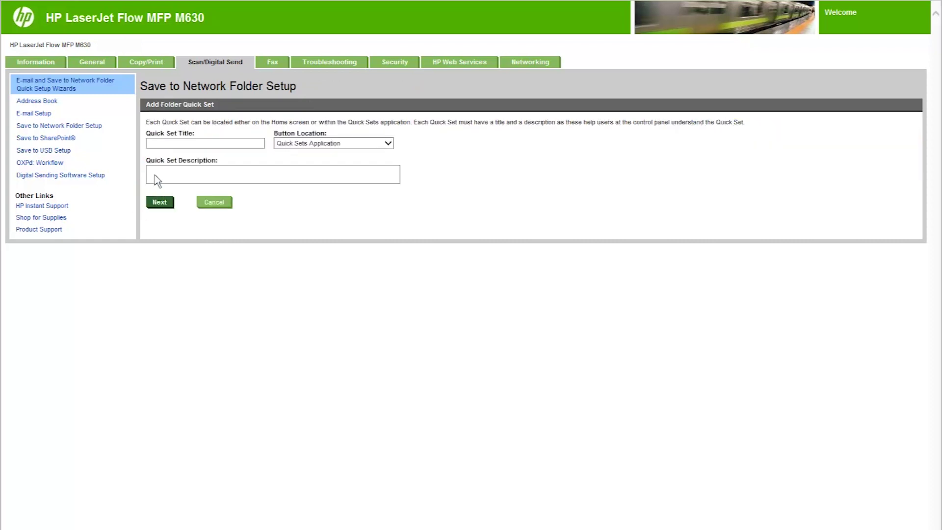
left_click(150, 144)
type("Save to Network Folder")
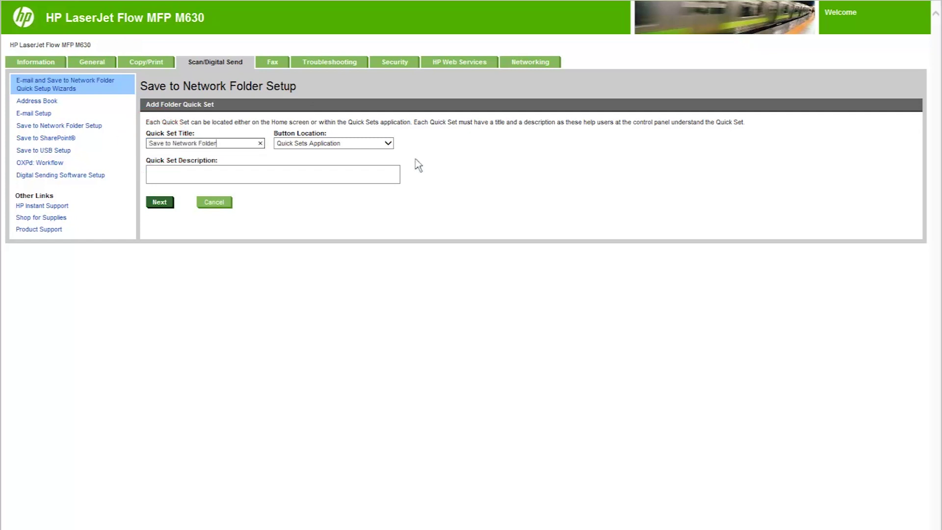
left_click(390, 144)
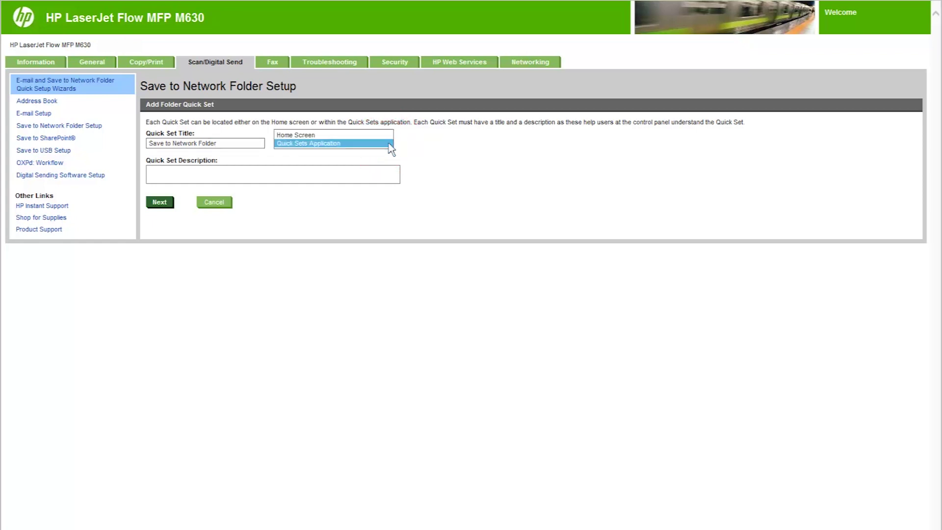
left_click(301, 144)
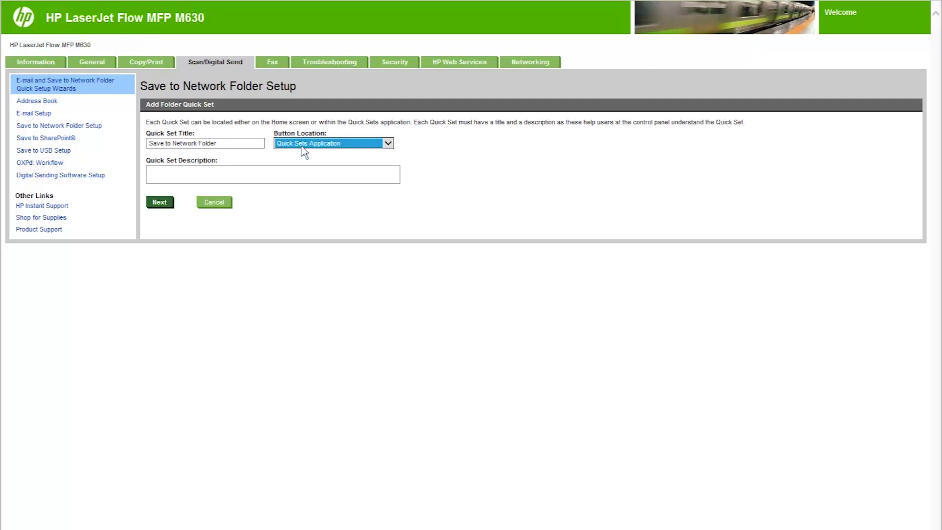
left_click(155, 176)
type("Save to Network Folder")
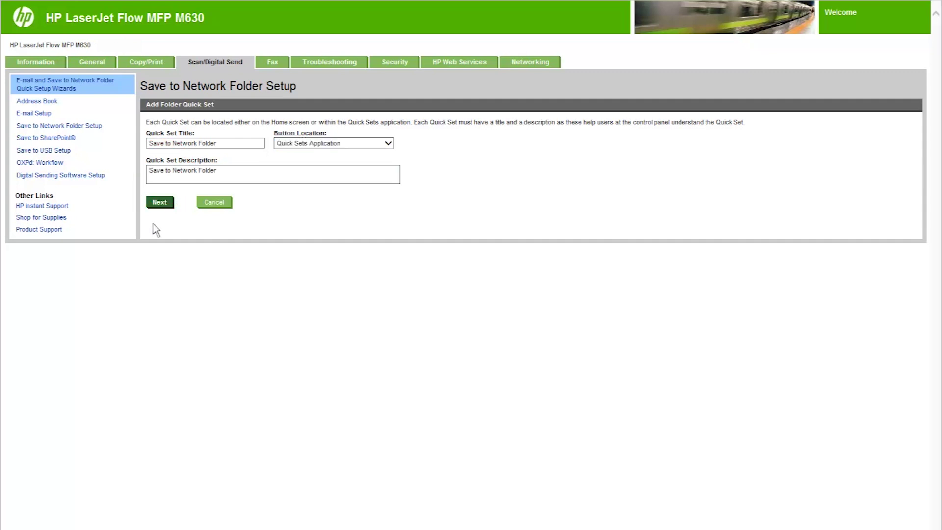
left_click(159, 205)
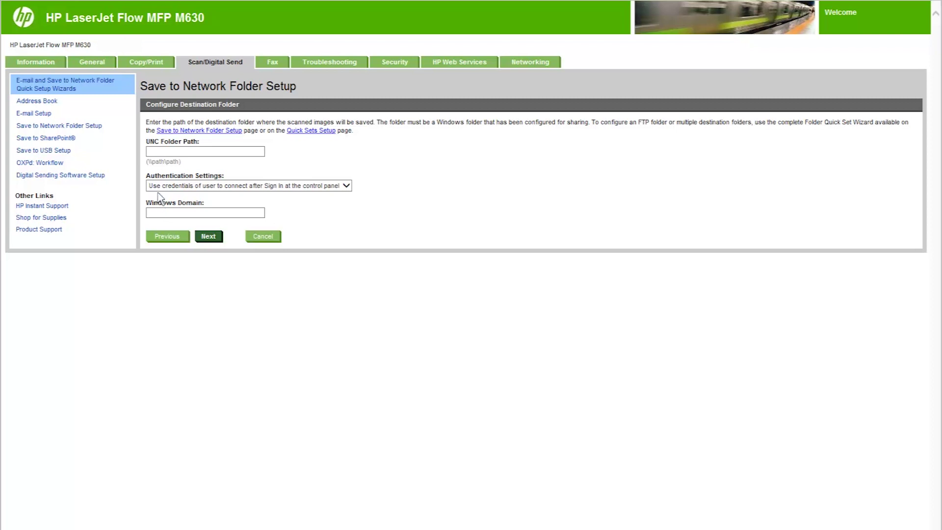
Target \\SavetoNetworkFolder\Test using sign-in user credentials and Windows domain test.test.net
left_click(151, 153)
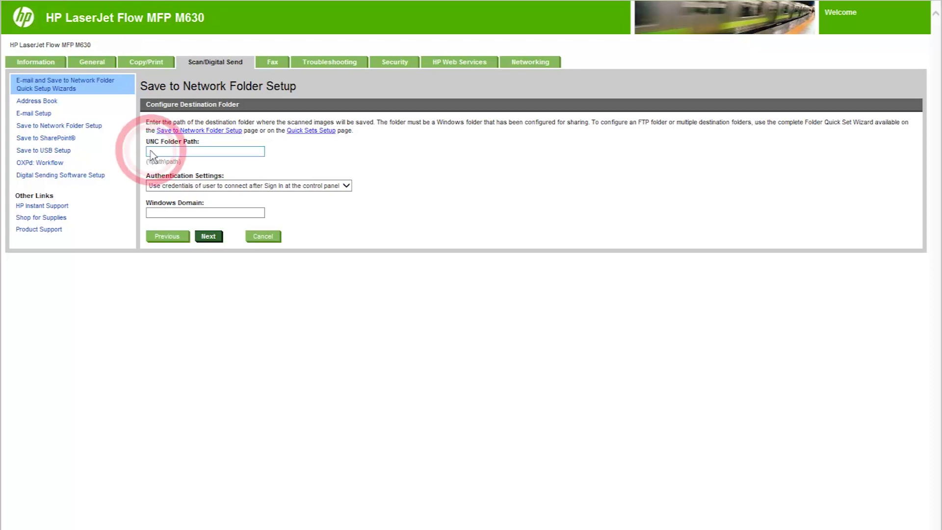
type("\\SavetoNetworkFolder\\Test")
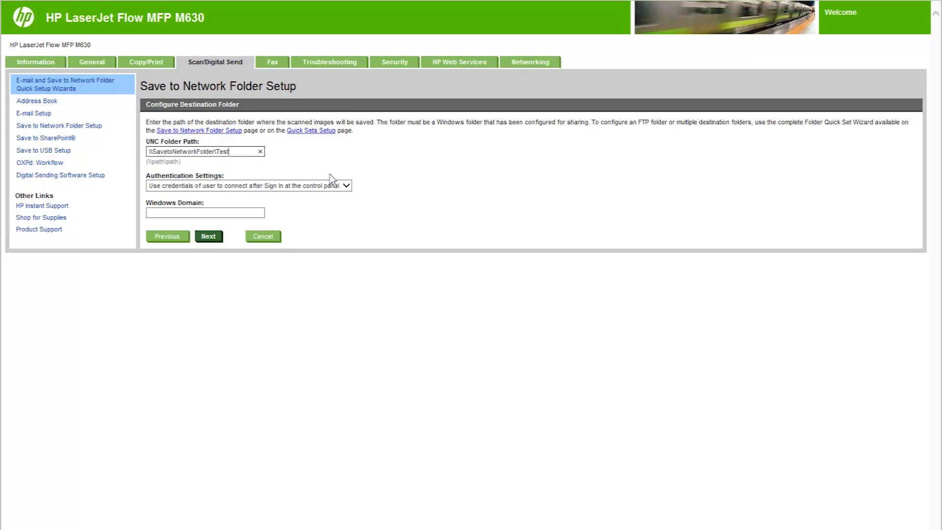
left_click(346, 186)
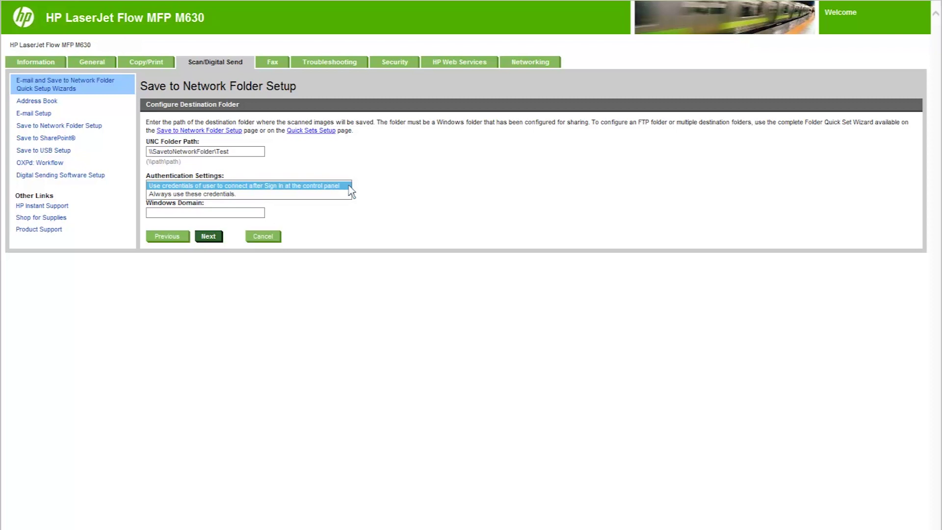
left_click(187, 196)
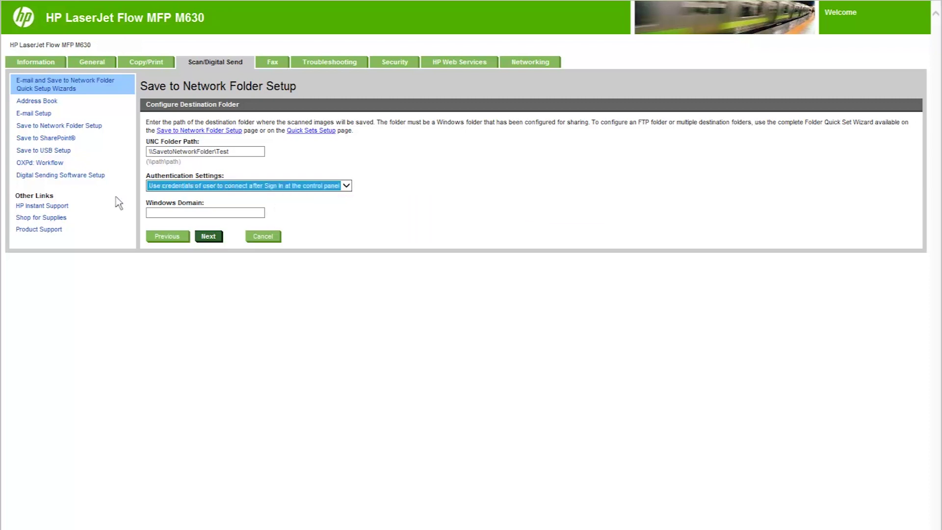
left_click(152, 213)
type("test.test.net")
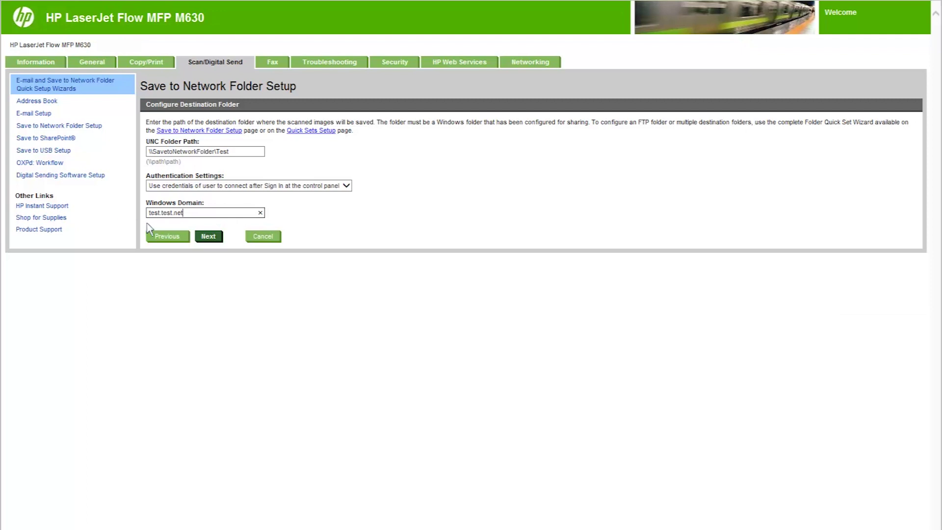
left_click(209, 236)
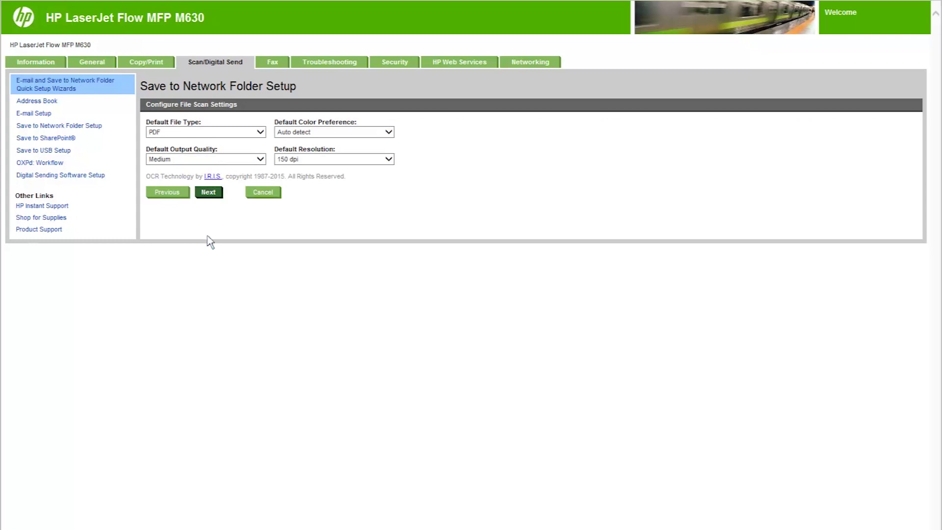
Accept the PDF, Medium, 150 dpi scan defaults and finish the wizard to save the quick set
left_click(208, 193)
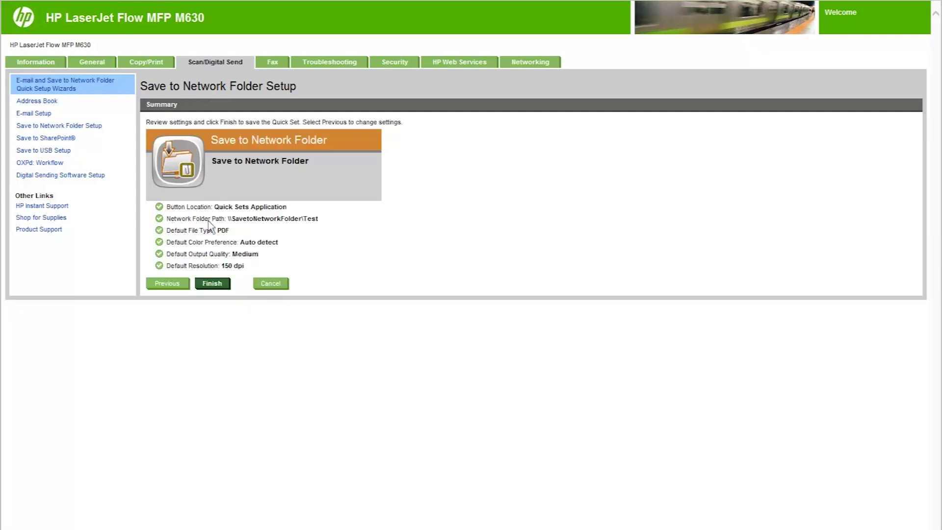
left_click(212, 284)
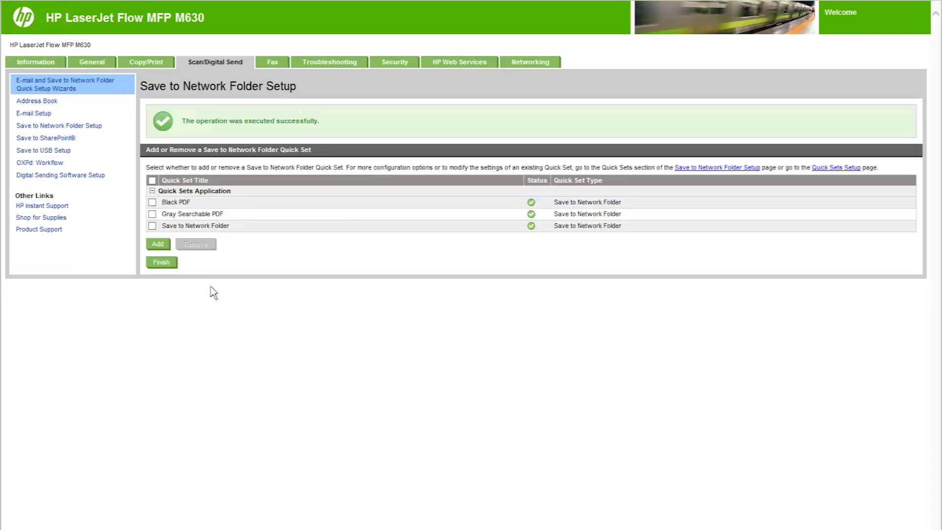
left_click(162, 264)
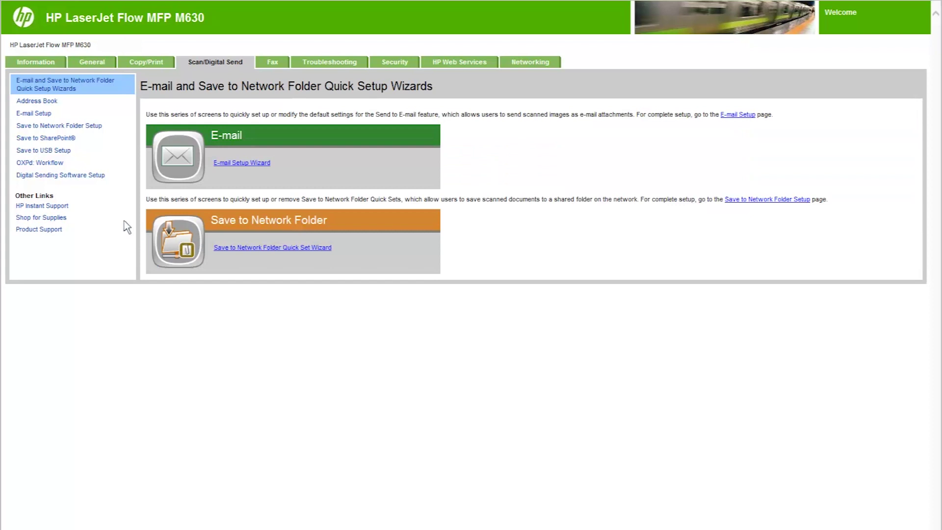
Check Enable Save to Network Folder on its setup page and apply the settings
left_click(51, 127)
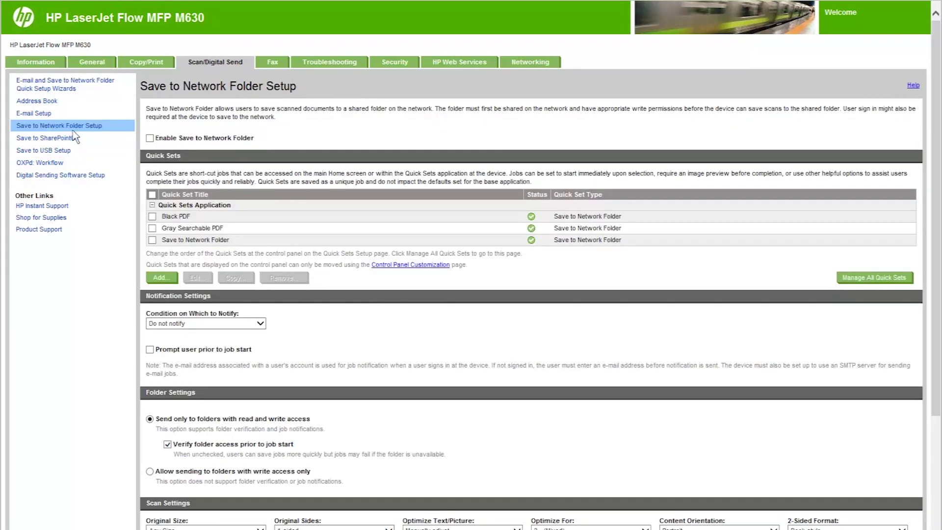
left_click(149, 139)
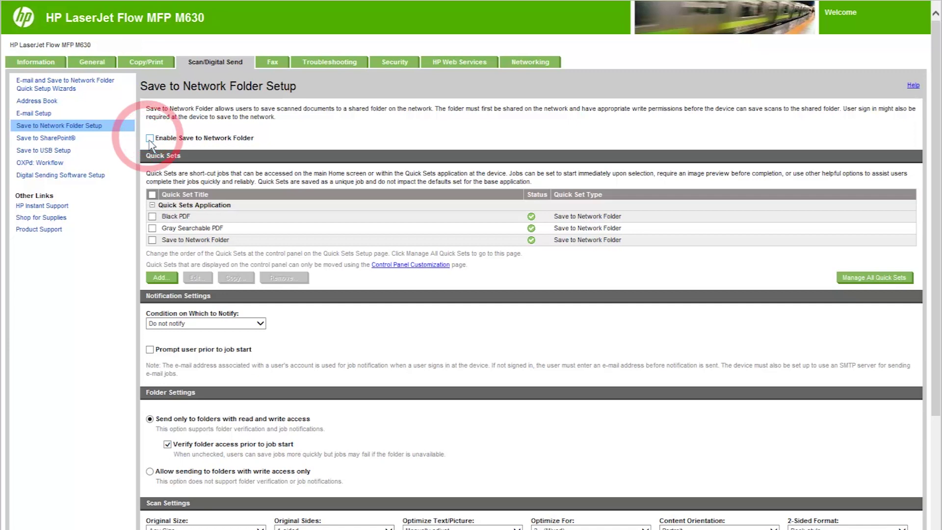
scroll(149, 142, "down", 10)
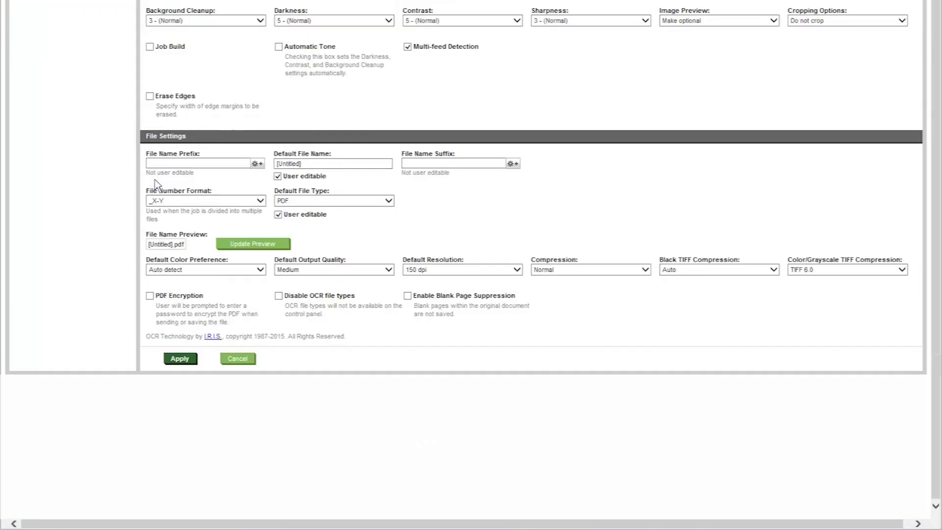
left_click(180, 359)
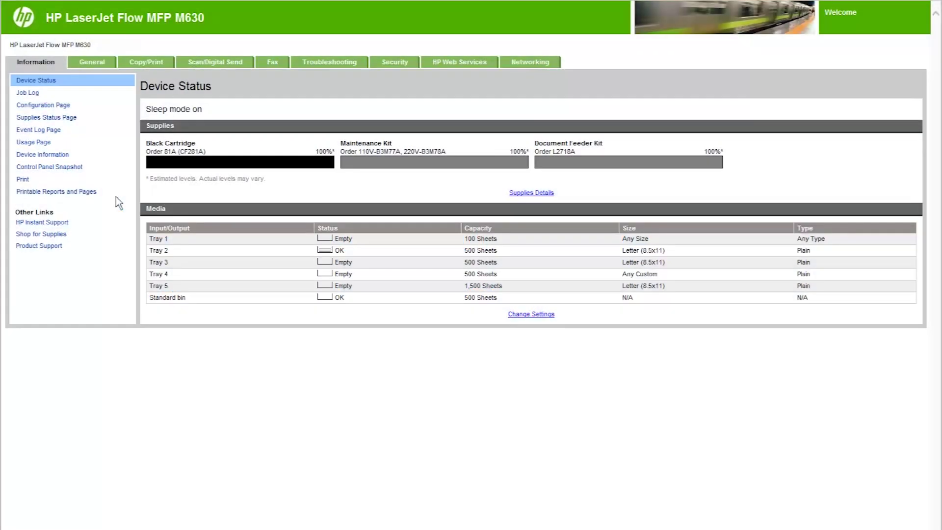
Reopen Save to Network Folder Setup under Scan/Digital Send and check Enable Save to Network Folder
left_click(212, 60)
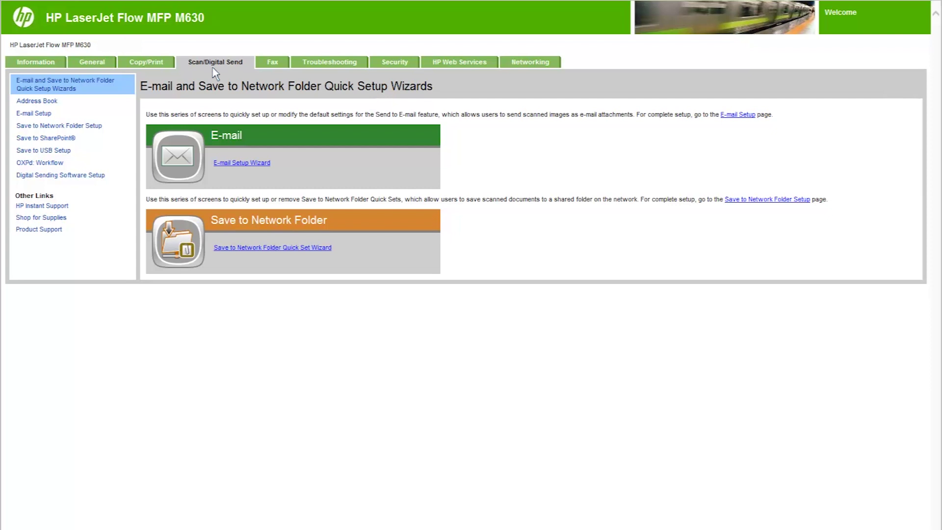
left_click(52, 128)
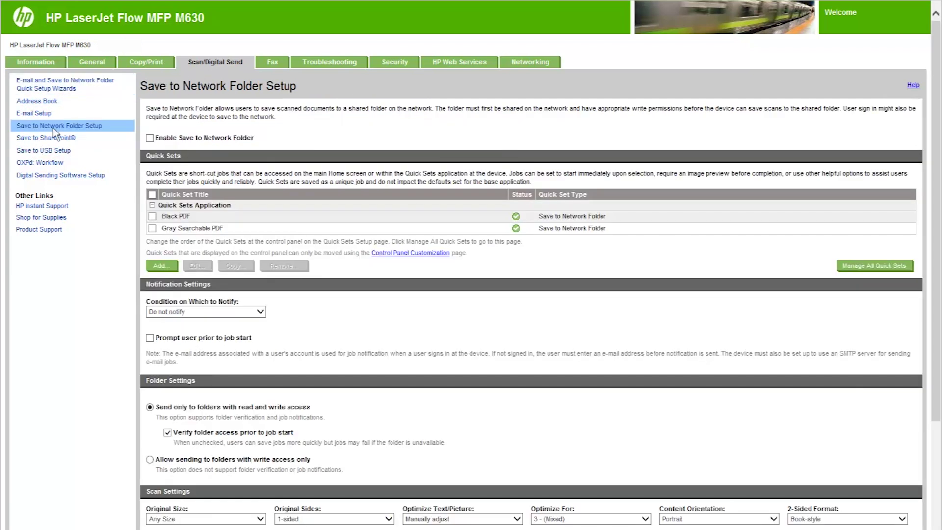
left_click(149, 139)
Add another quick set titled and described 'Save to Network Folder' in Quick Sets Application
left_click(159, 270)
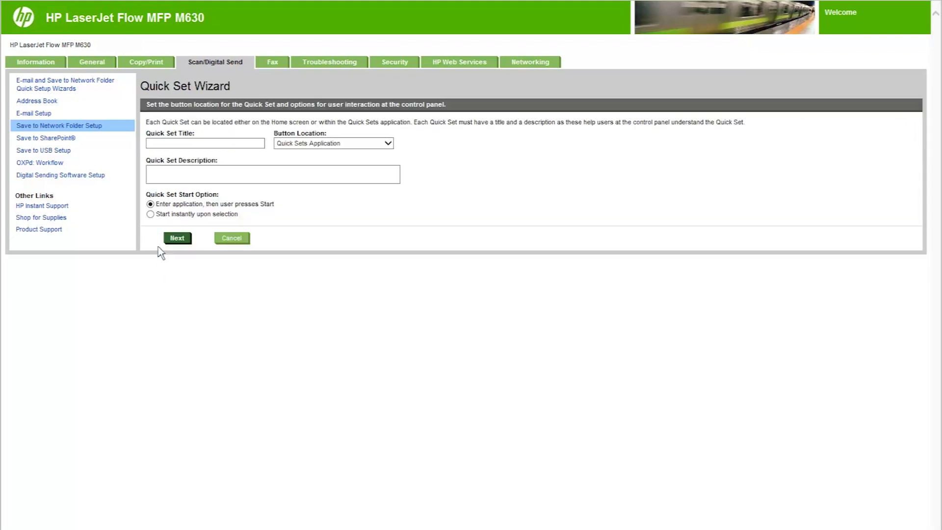
left_click(151, 144)
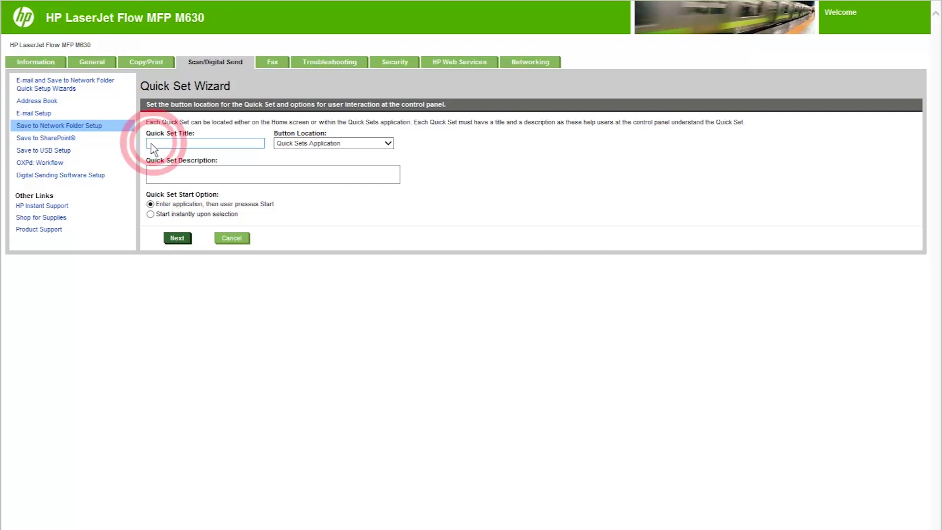
type("Save to Network Folder")
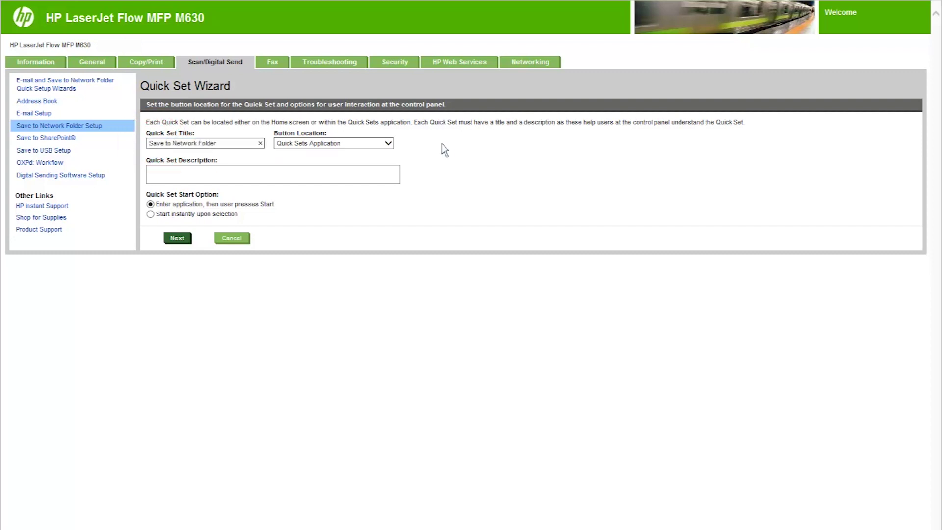
left_click(389, 146)
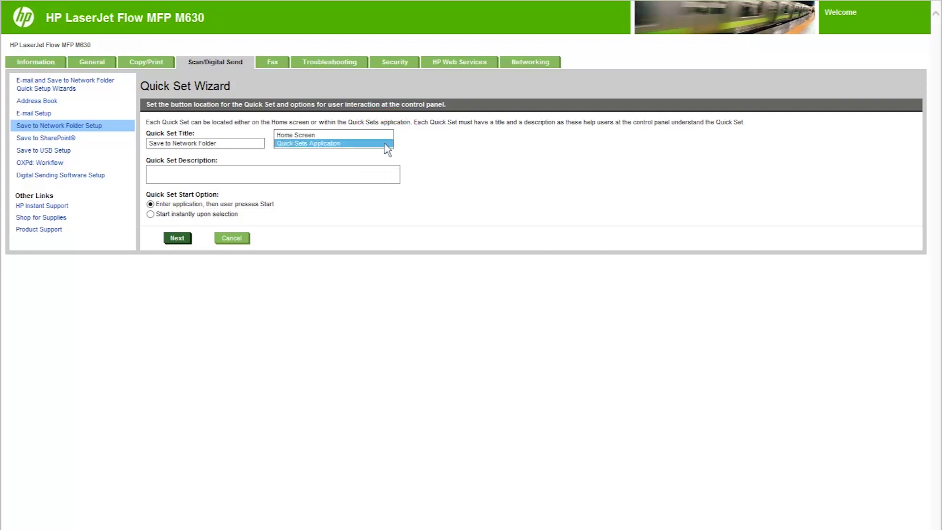
left_click(305, 144)
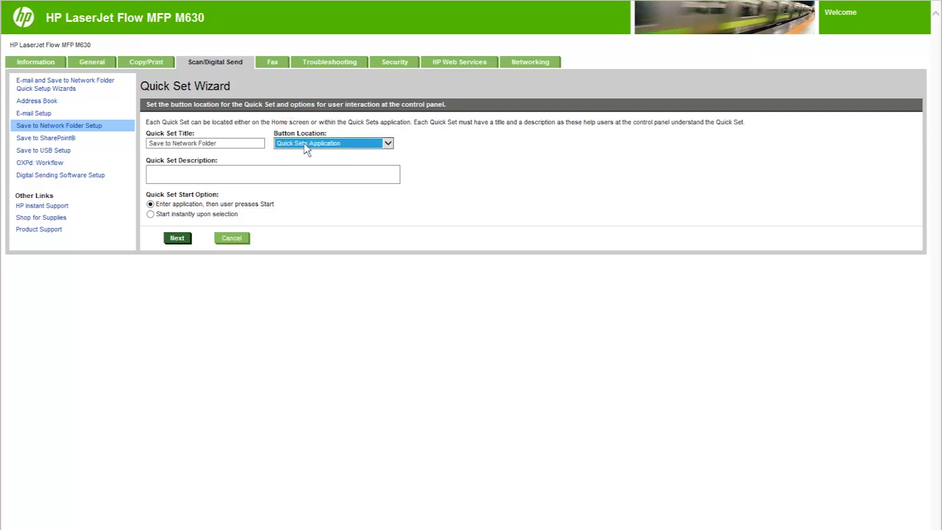
left_click(177, 173)
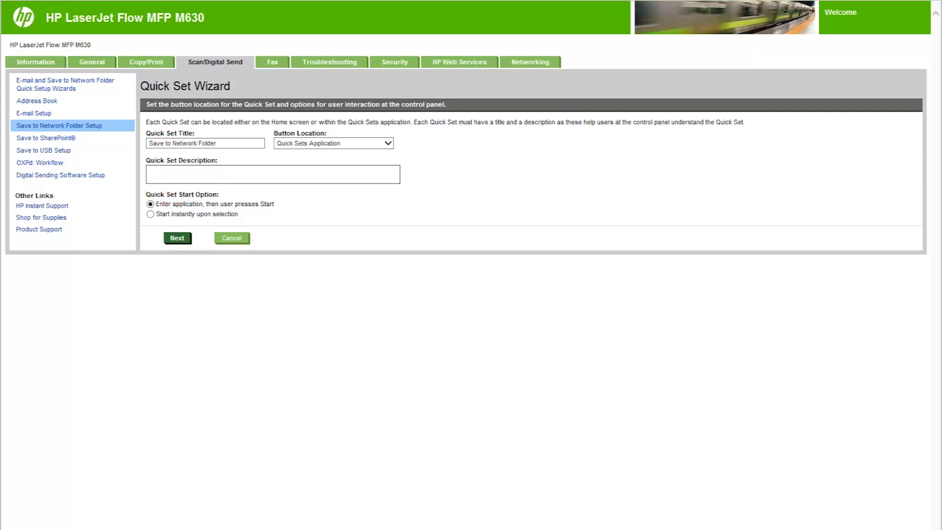
type("Save to Network Folder")
left_click(150, 214)
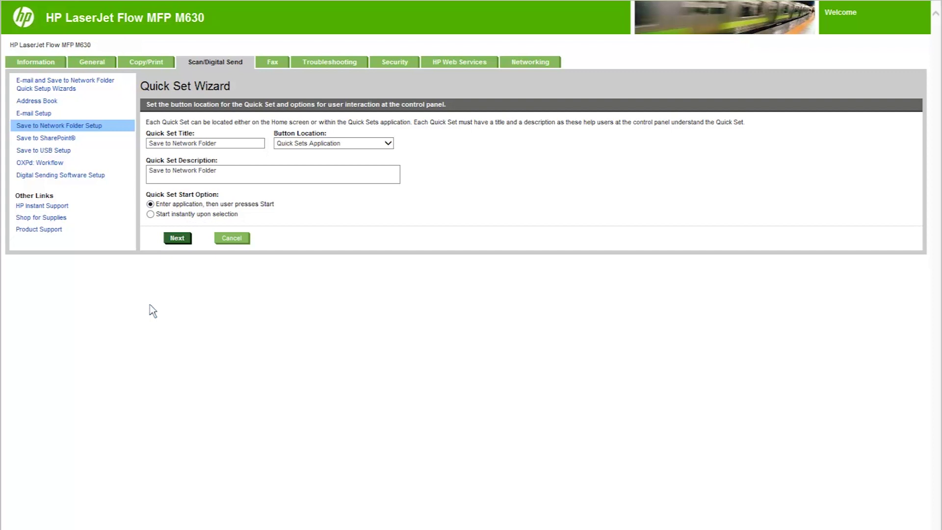
left_click(178, 241)
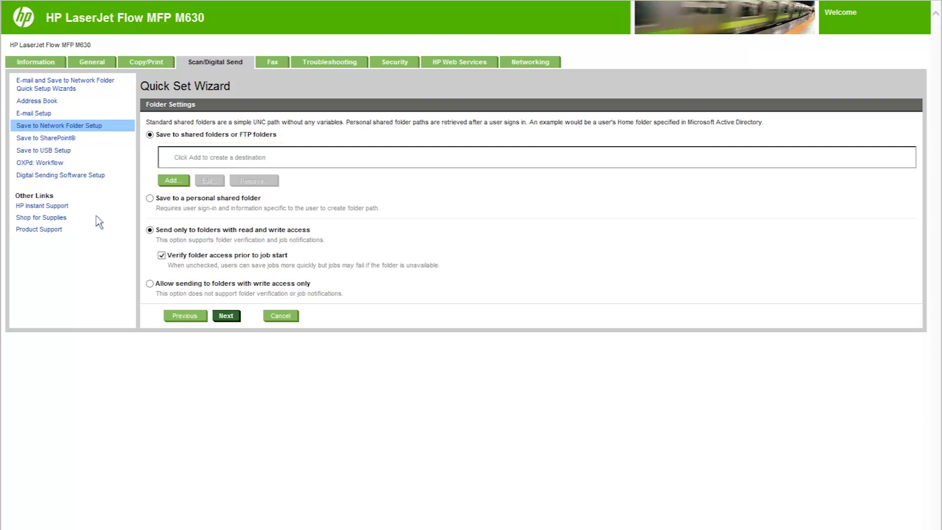
Begin adding a new network folder path on the Folder Settings page
left_click(173, 180)
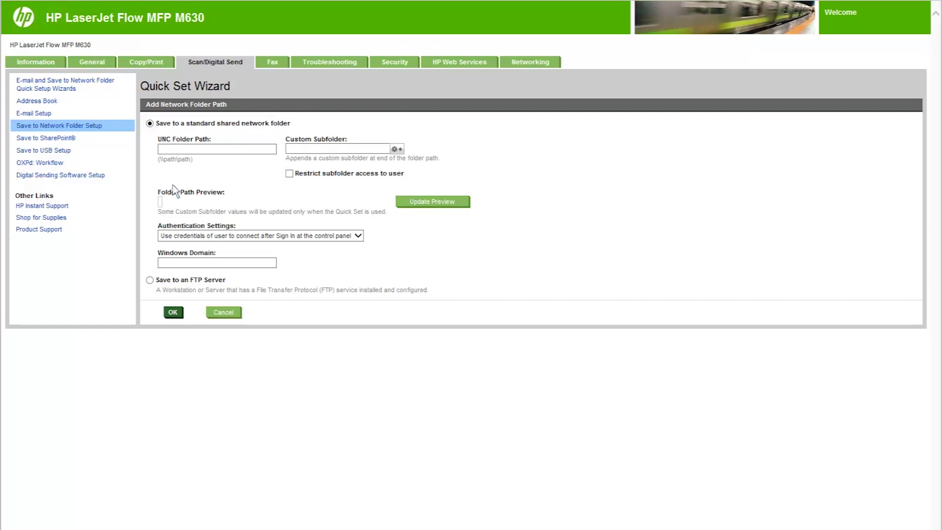
Paste UNC path \\SavetoNetworkFolder\Test and add a date-stamped, user-restricted 'Subfolder Test' subfolder, updating the preview
left_click(167, 150)
type("\\\\SavetoNetworkFolder\\Test")
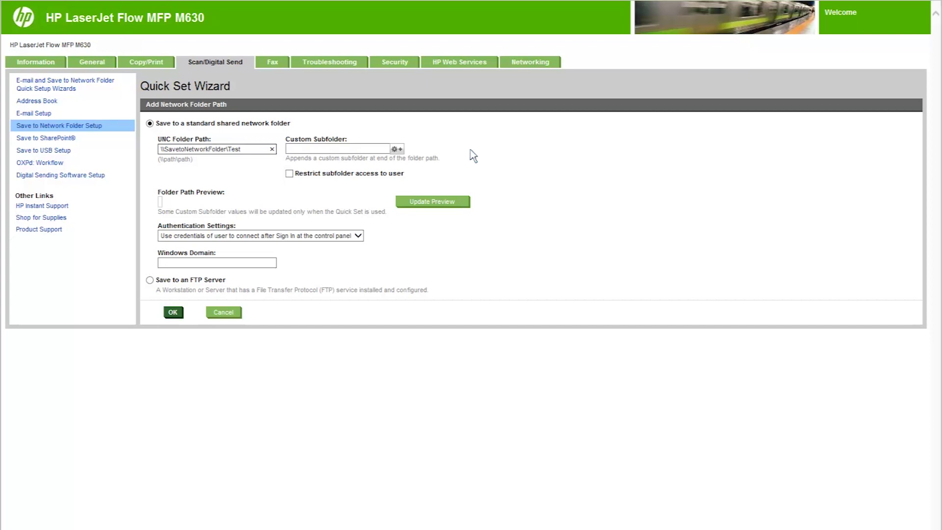
left_click(292, 152)
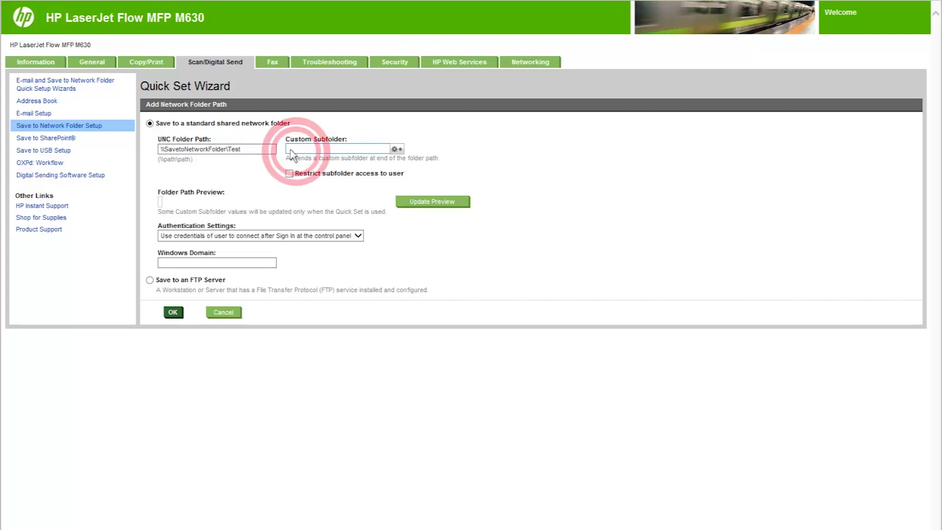
type("Subfolder Test")
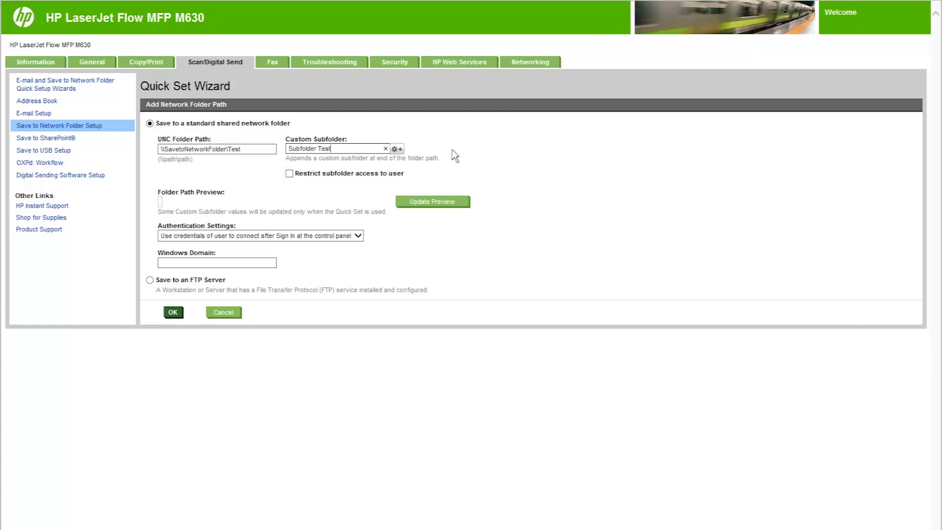
left_click(397, 150)
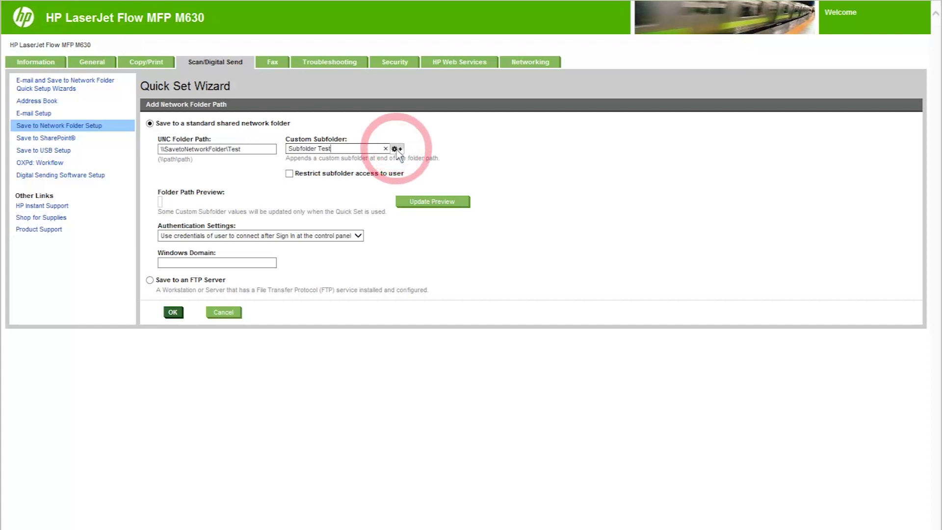
left_click(338, 162)
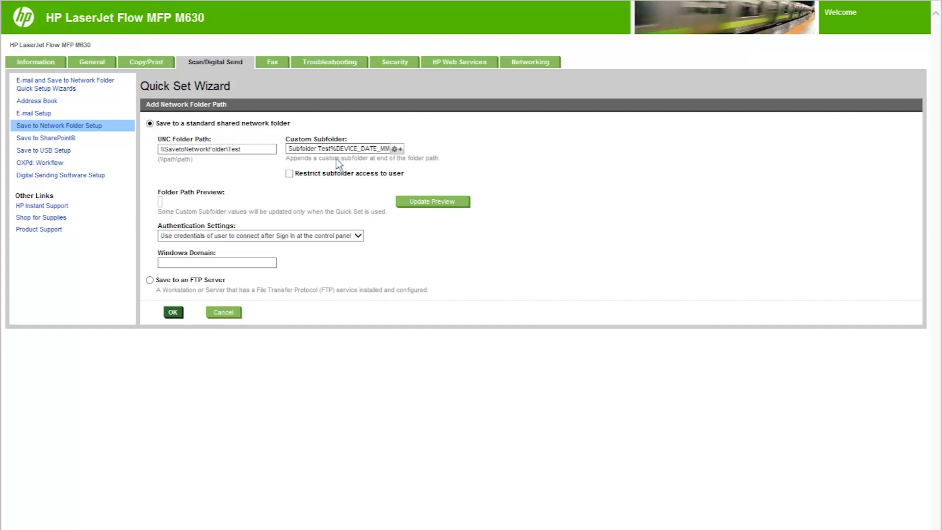
left_click(289, 174)
left_click(429, 205)
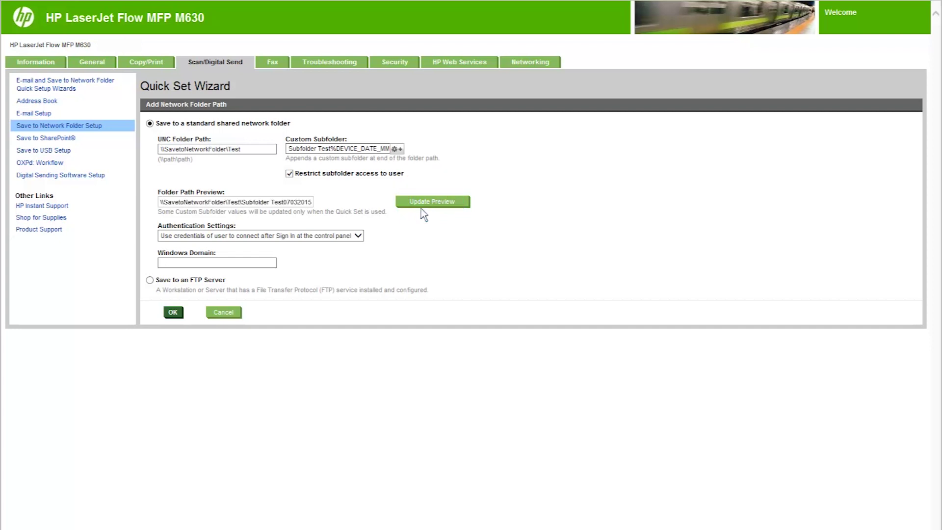
left_click(359, 237)
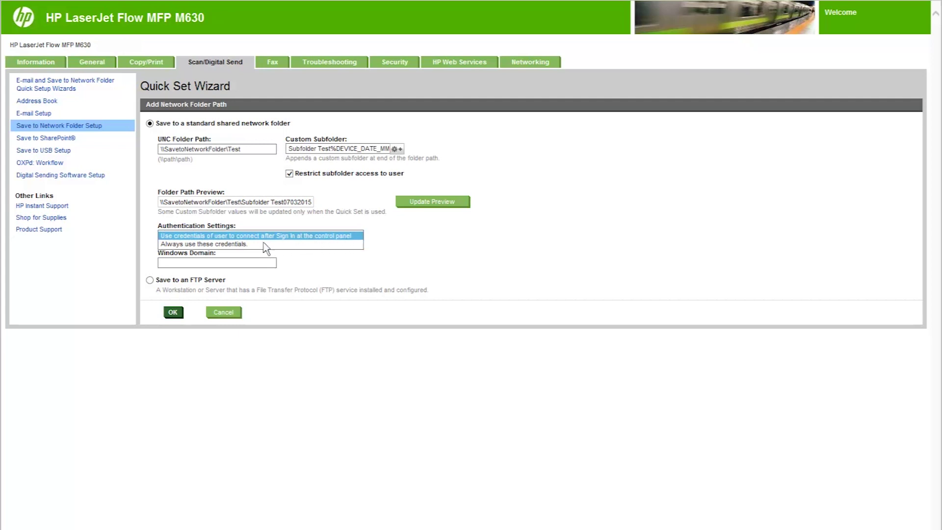
Keep sign-in user credentials, enter Windows domain test.test.net, and confirm the folder path with OK
left_click(193, 244)
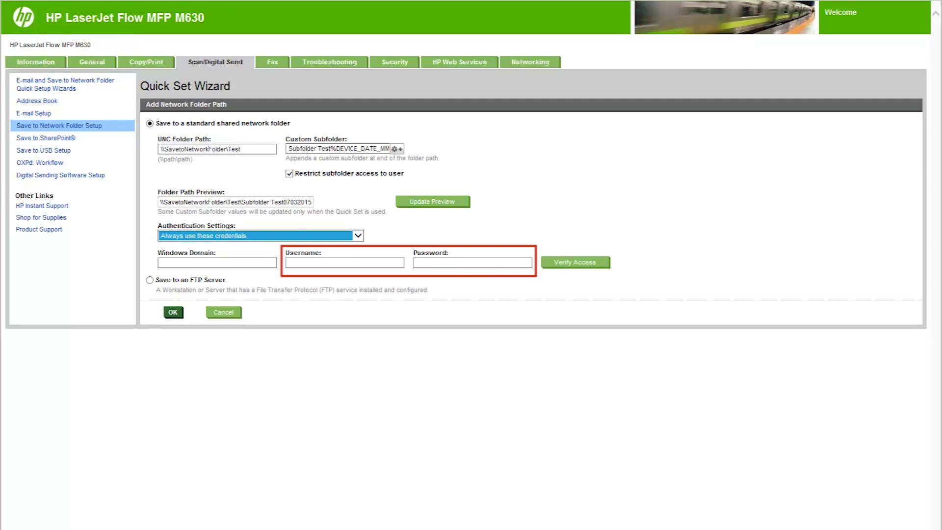
key("Down")
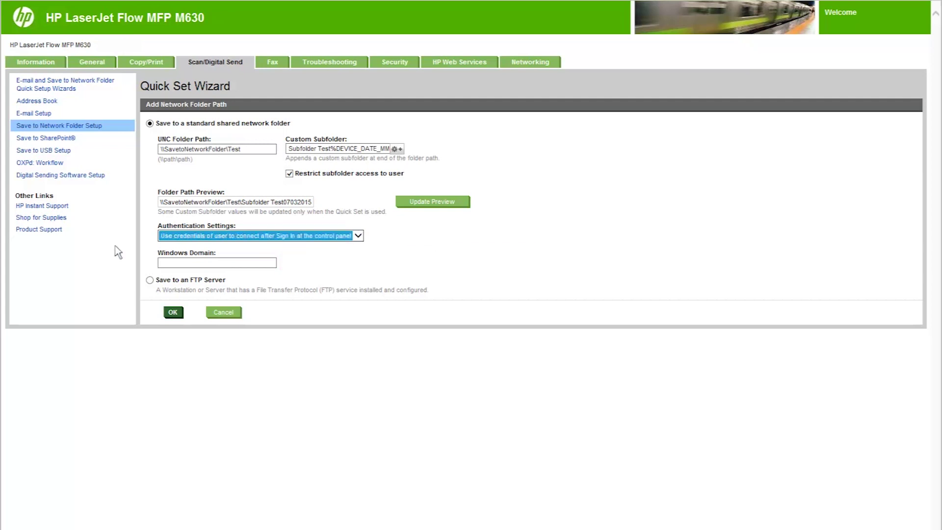
left_click(162, 264)
type("test.test.net")
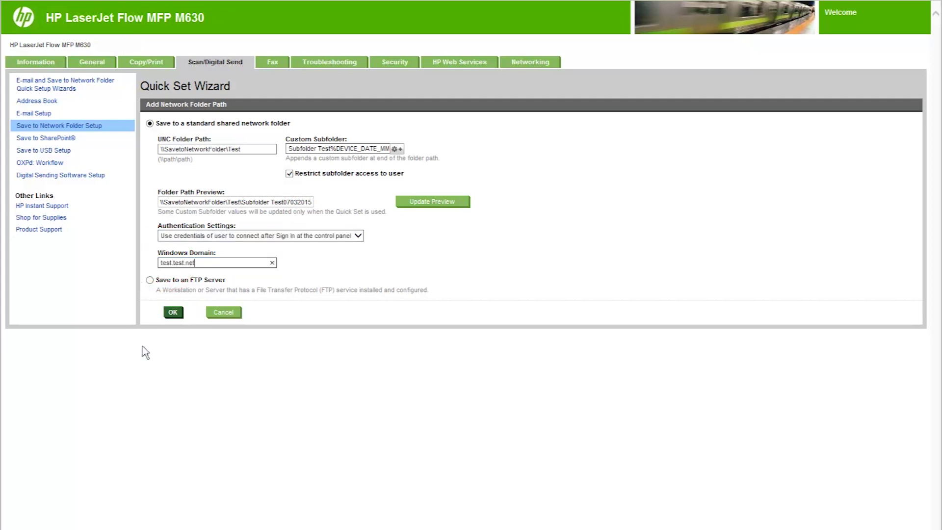
left_click(172, 314)
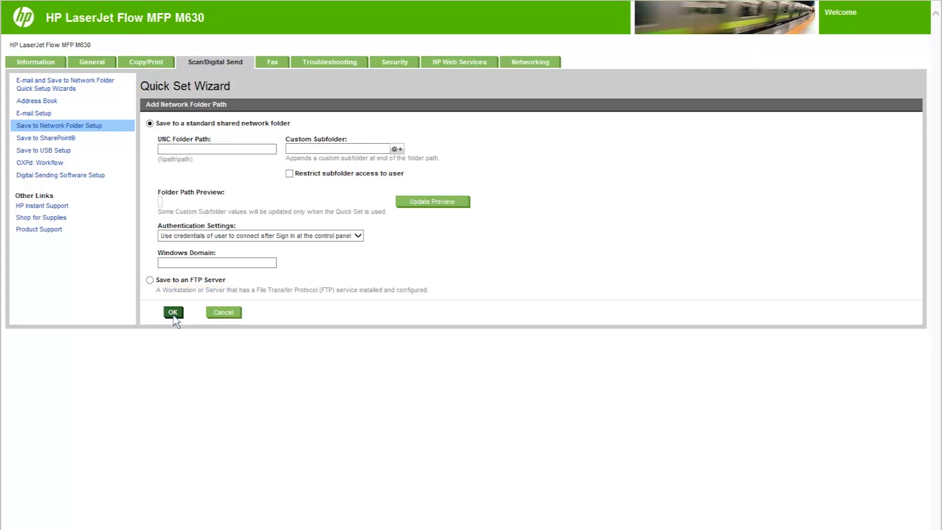
Point the folder path to an FTP server with pasted address and path, subfolder 'Subfolder Test' plus device date
left_click(150, 280)
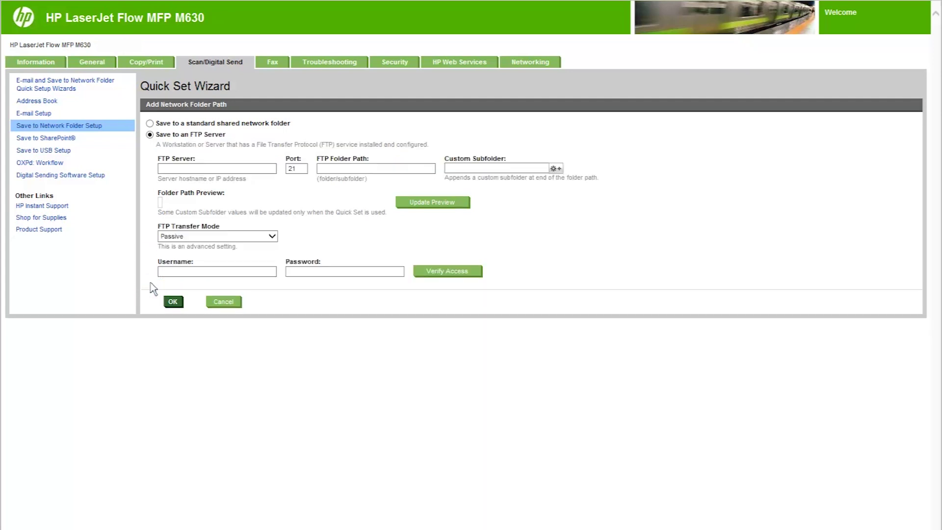
left_click(164, 169)
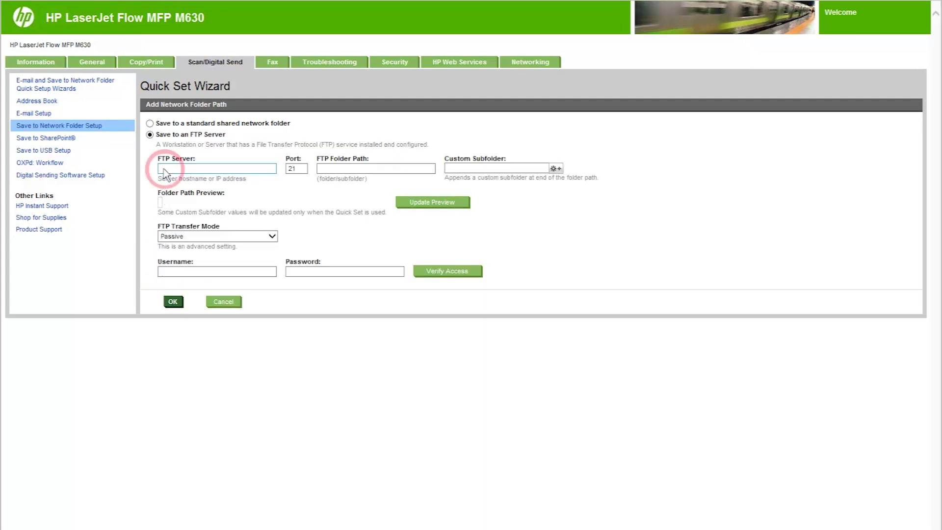
type("xx.xx.xx.xx")
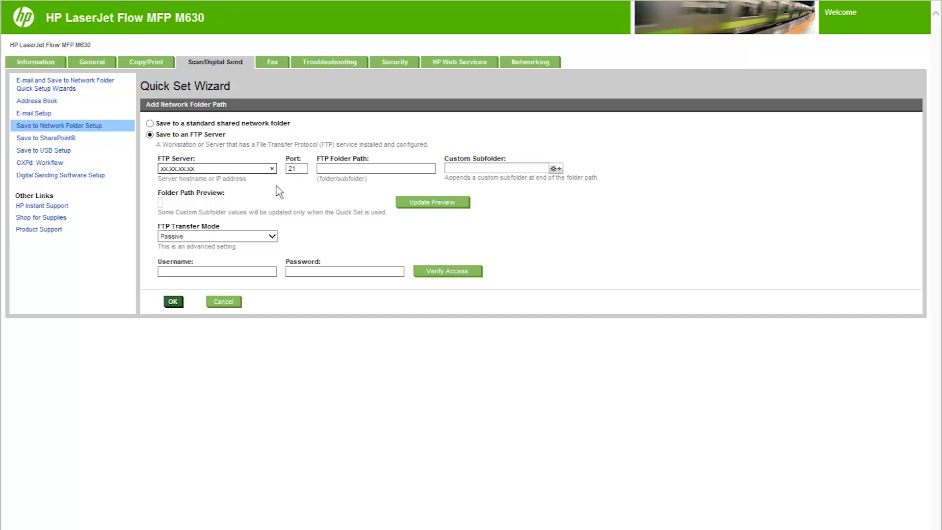
left_click(323, 170)
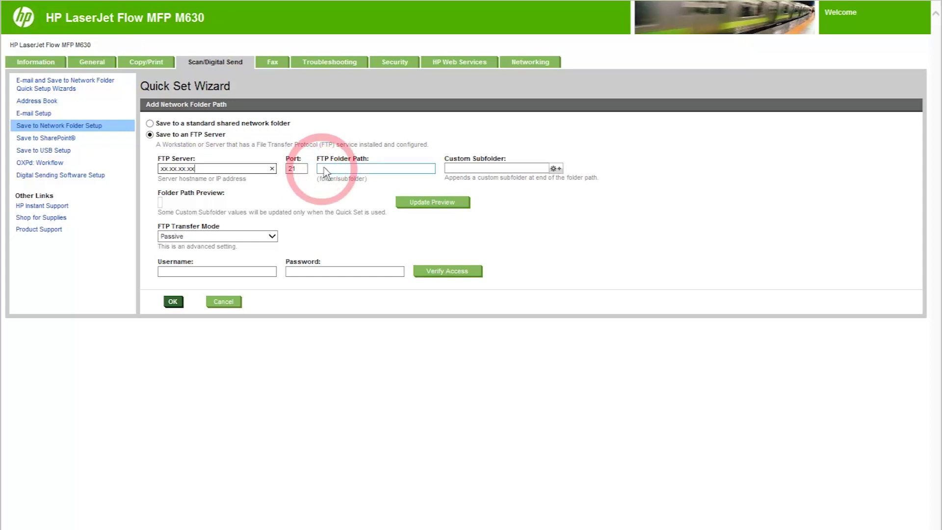
type("\\\\SavetoNetworkFolder\\Test")
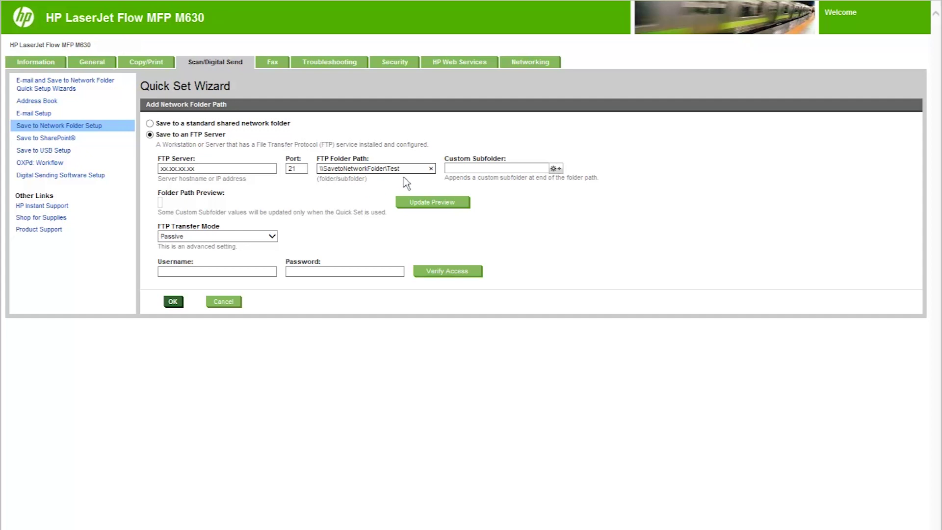
left_click(452, 168)
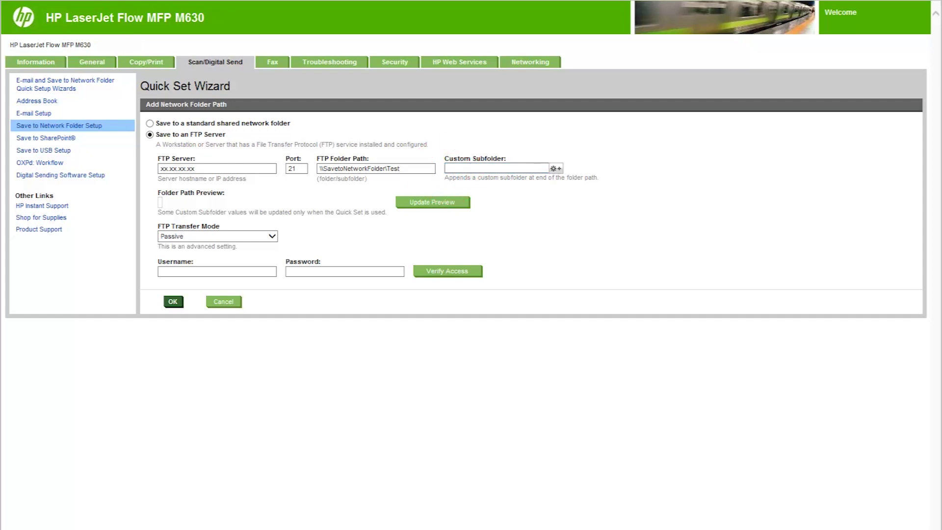
type("Subfolder Test")
left_click(558, 169)
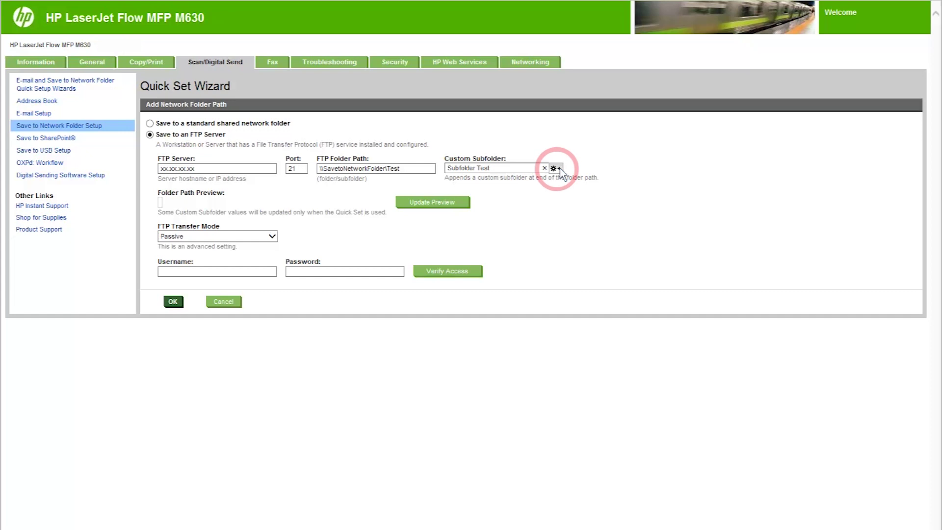
left_click(493, 180)
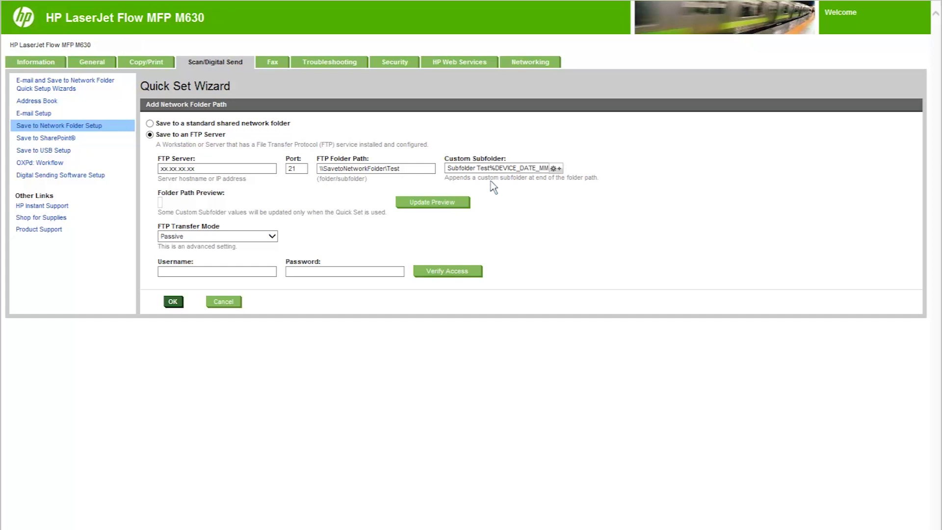
left_click(432, 202)
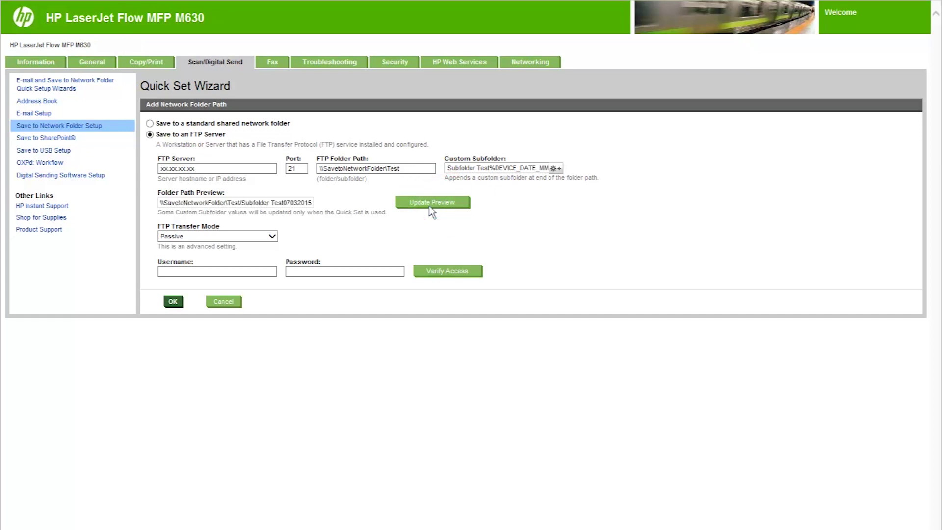
Use Passive FTP transfer mode, enter the FTP username and password, and verify access
left_click(272, 237)
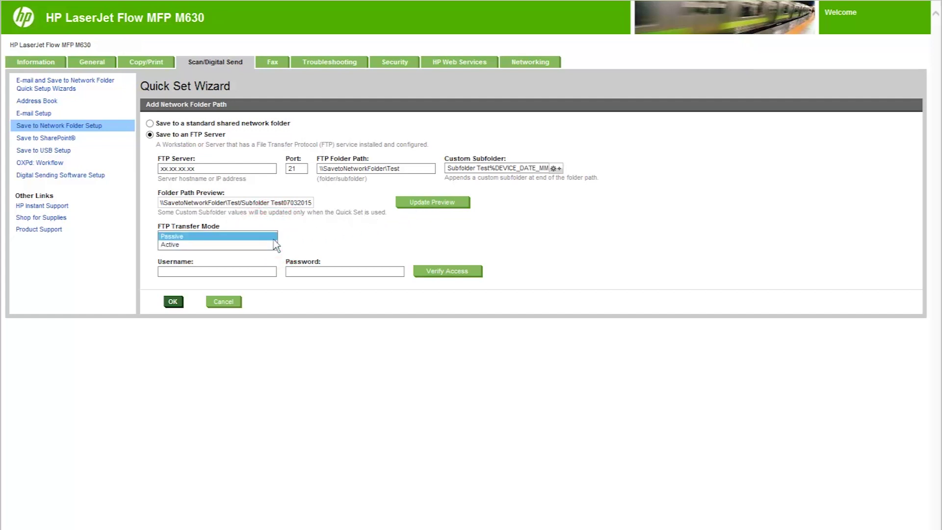
left_click(170, 236)
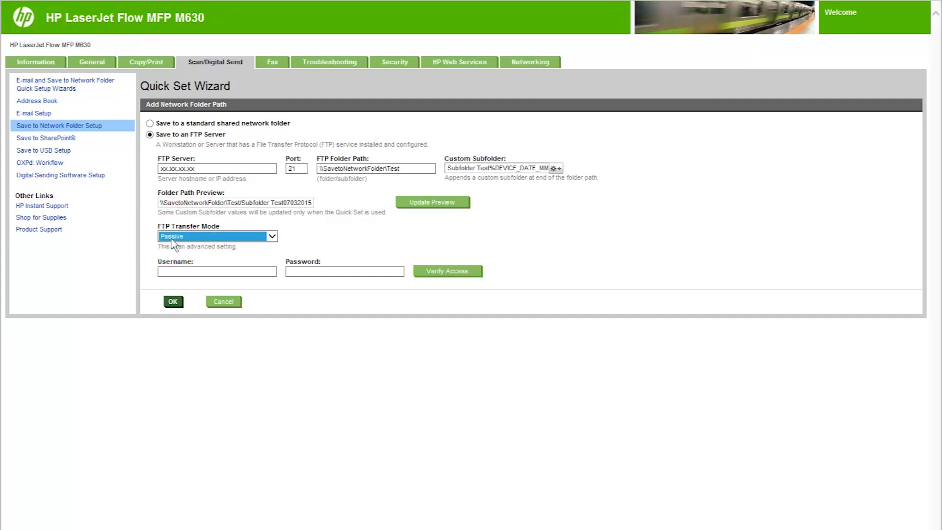
left_click(163, 273)
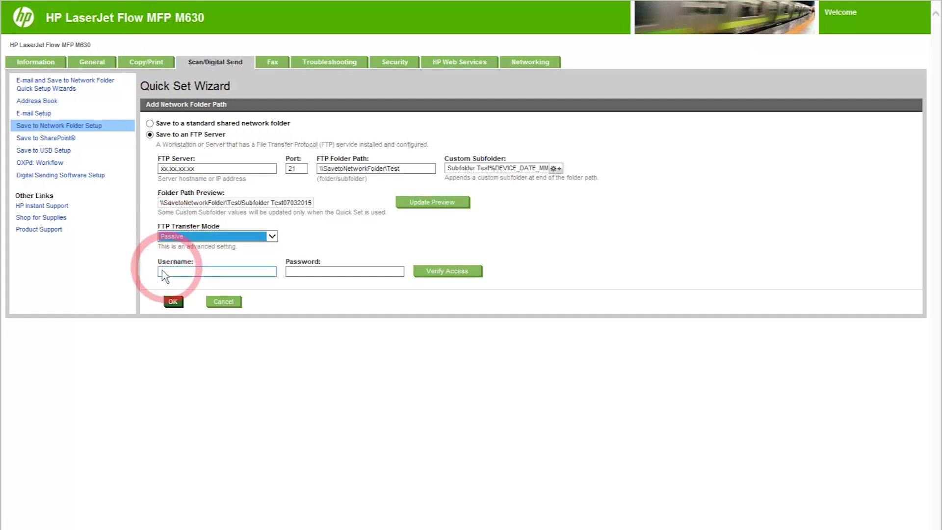
type("test@hp.com")
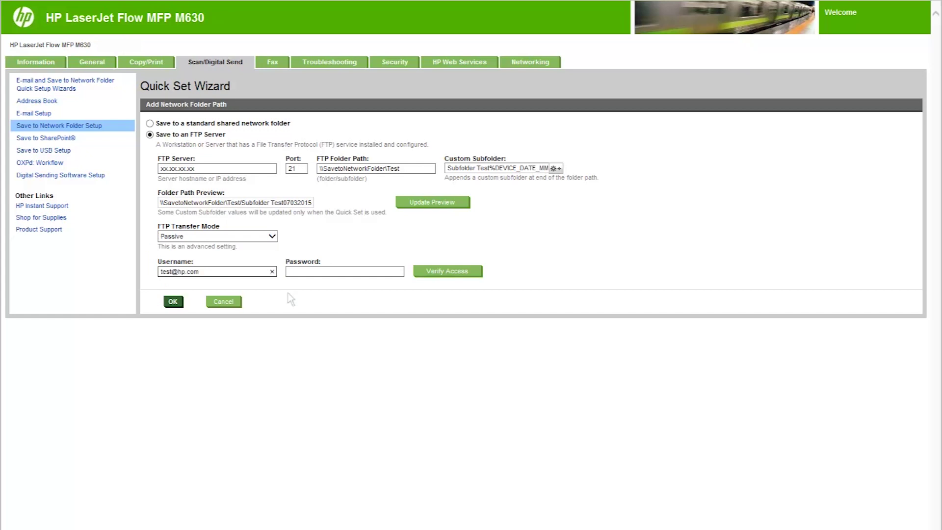
left_click(289, 272)
type("*********")
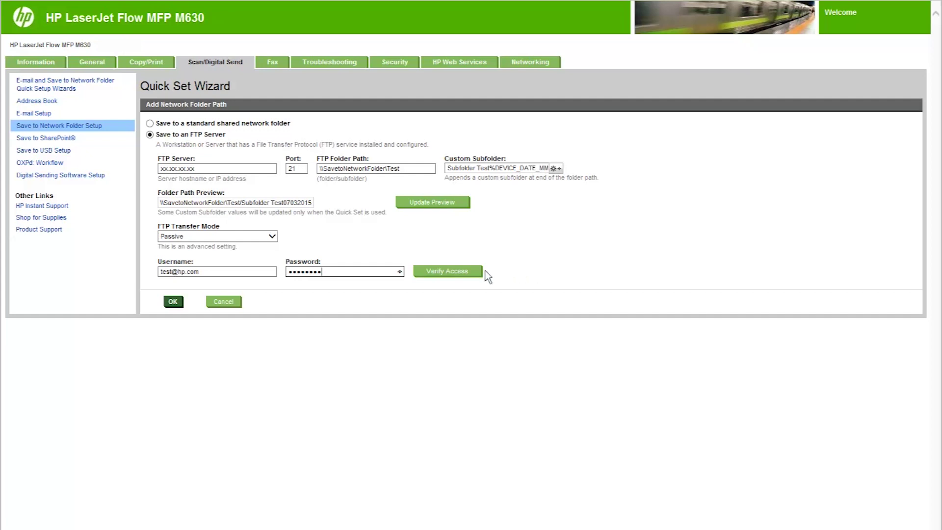
left_click(445, 273)
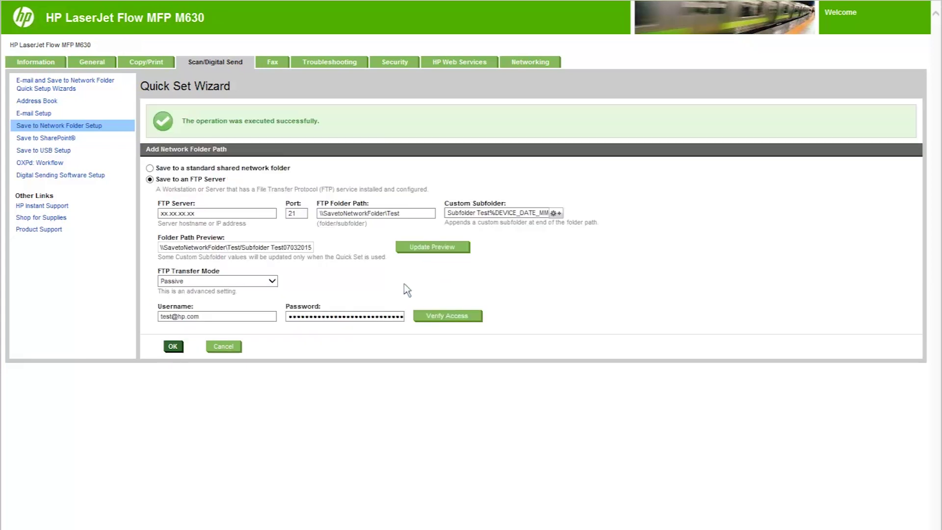
Confirm the FTP path, then save scans to a personal shared folder using attribute 'Network Folder'
left_click(172, 347)
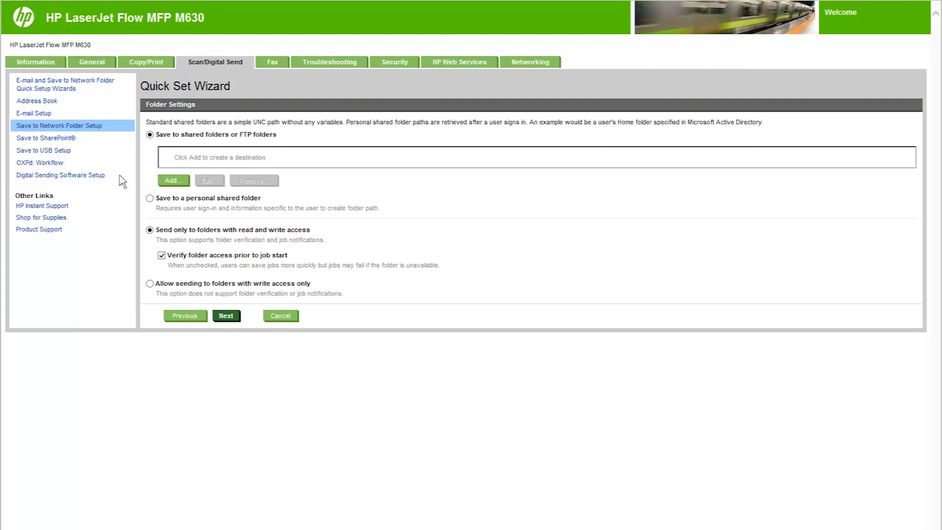
left_click(150, 198)
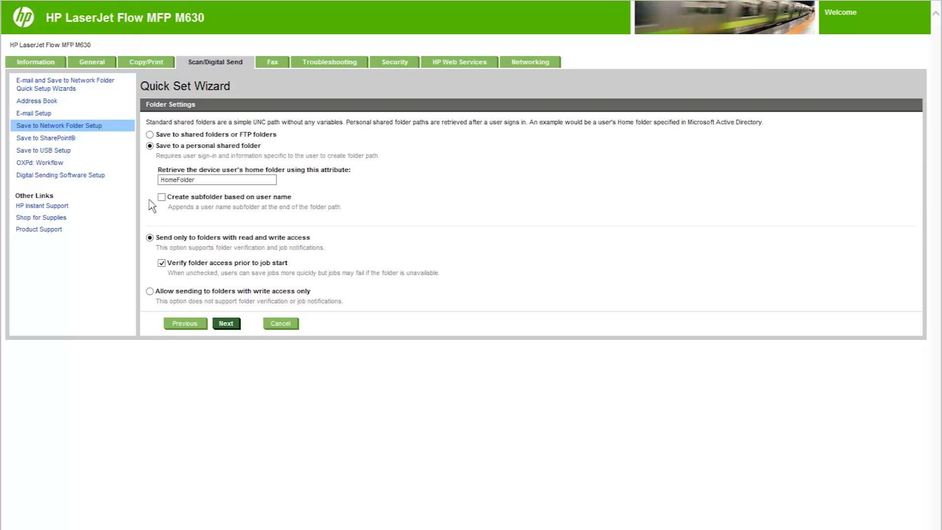
left_click(165, 180)
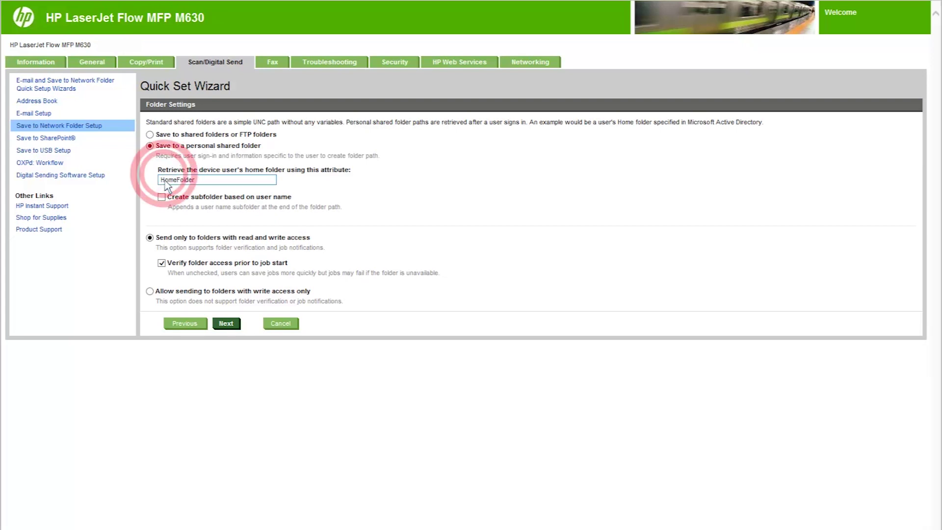
key("ctrl+a")
key("BackSpace")
type("Network Folder")
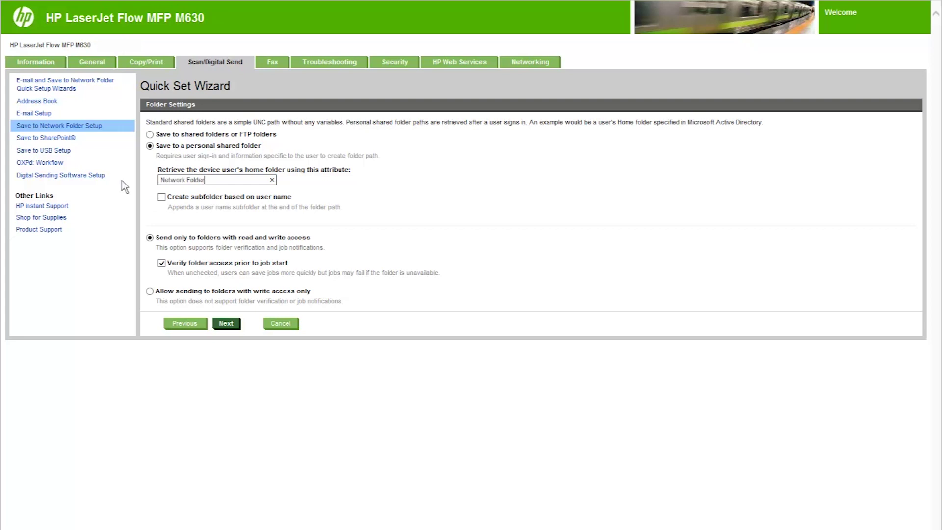
Create per-user subfolders restricted to each user and allow write-access-only sending
left_click(162, 196)
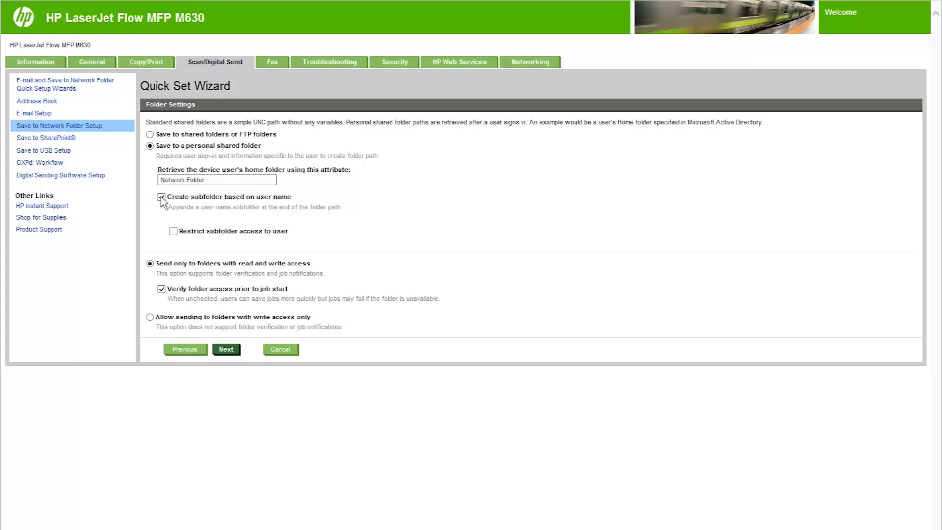
left_click(173, 232)
left_click(225, 353)
left_click(149, 317)
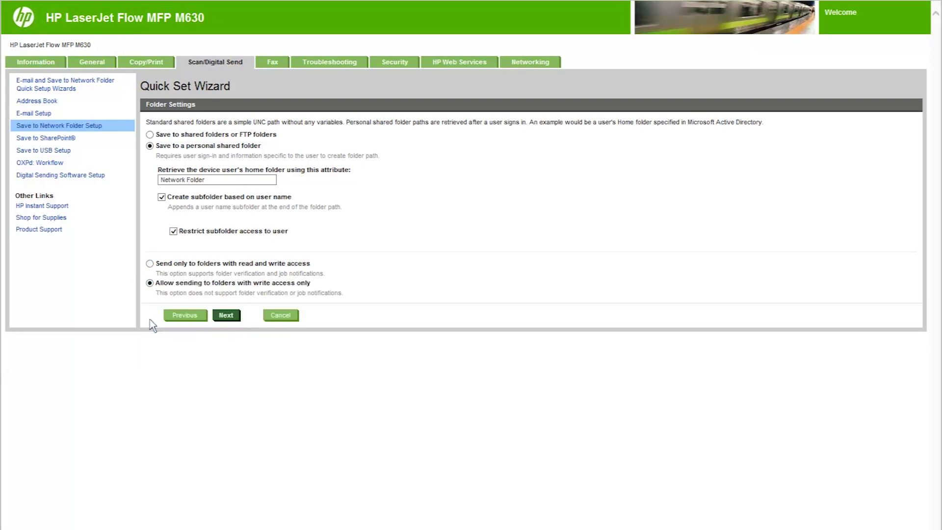
left_click(226, 317)
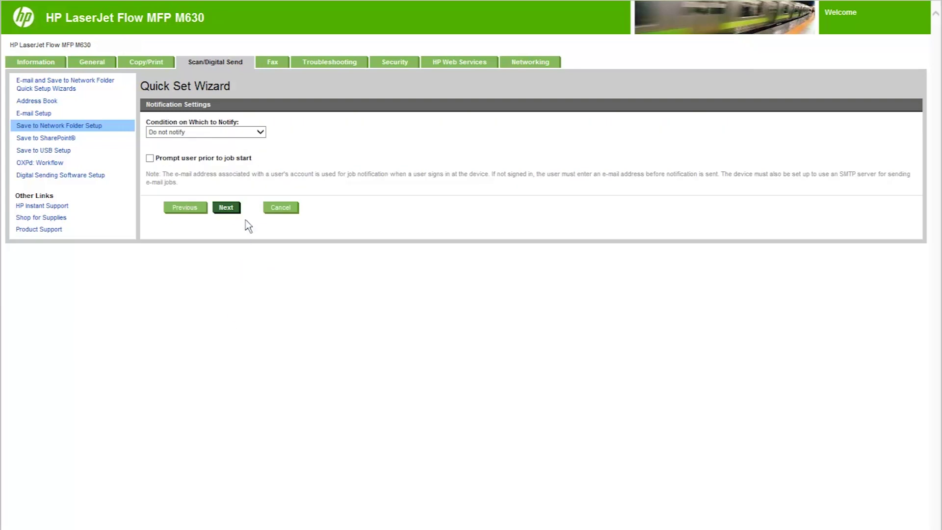
Notify by e-mail to the entered address only on job failure, with thumbnail and pre-job prompt
left_click(261, 131)
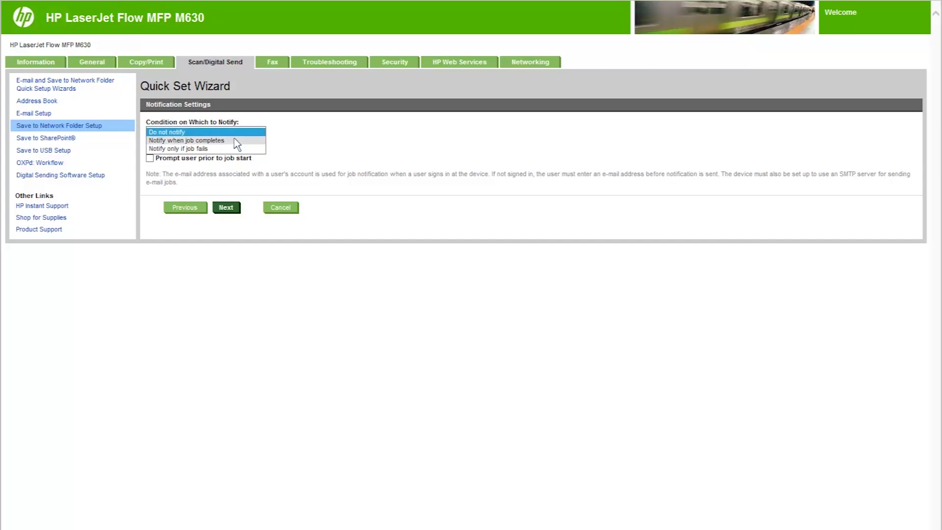
left_click(202, 149)
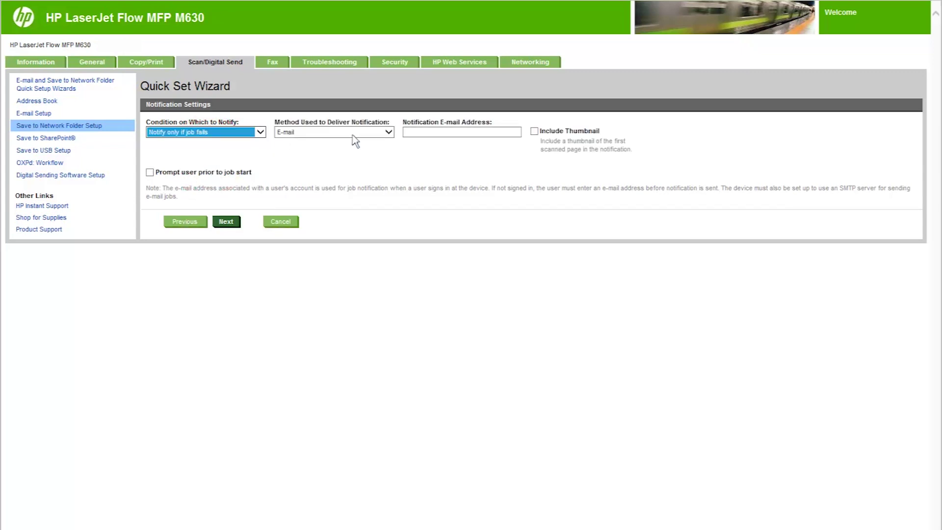
left_click(388, 133)
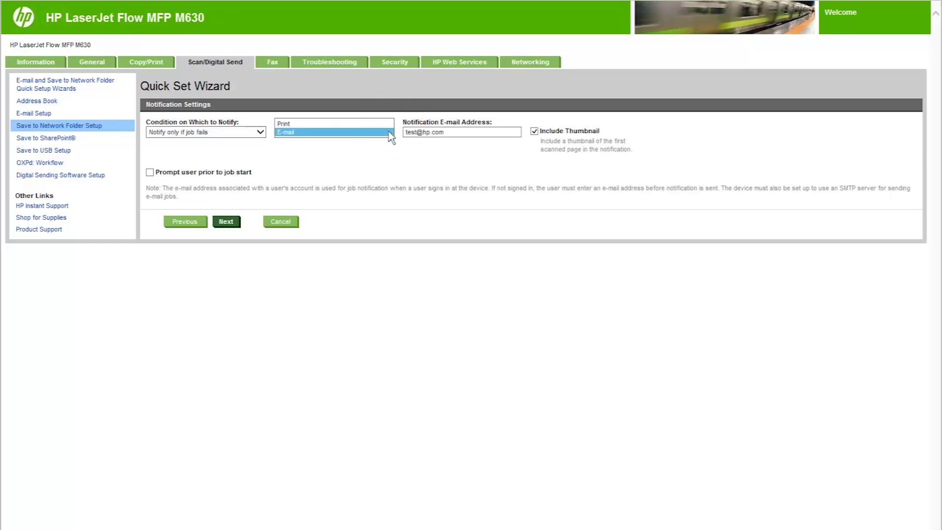
left_click(288, 136)
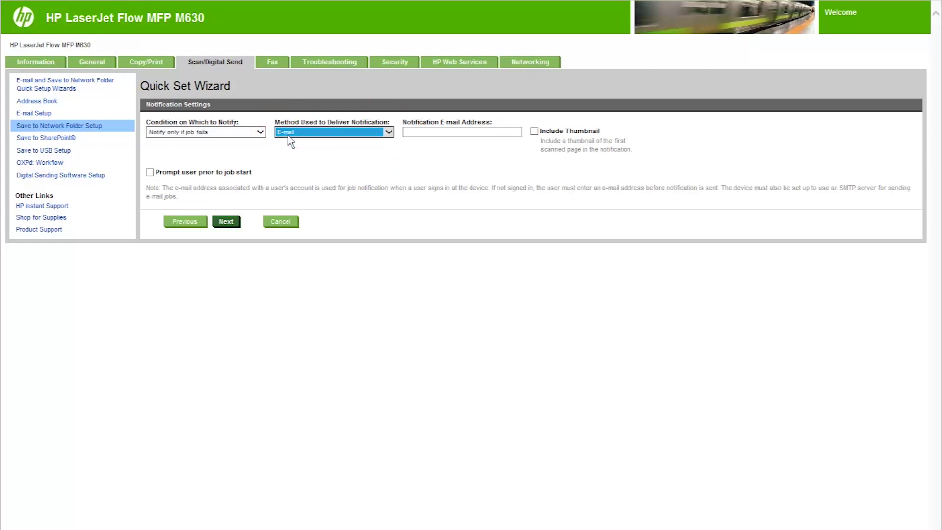
left_click(410, 135)
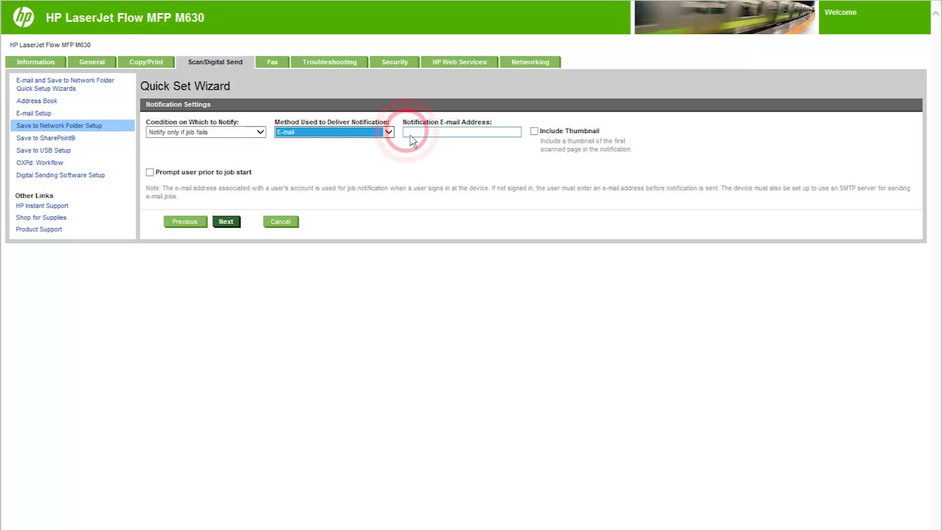
type("test@hp.com")
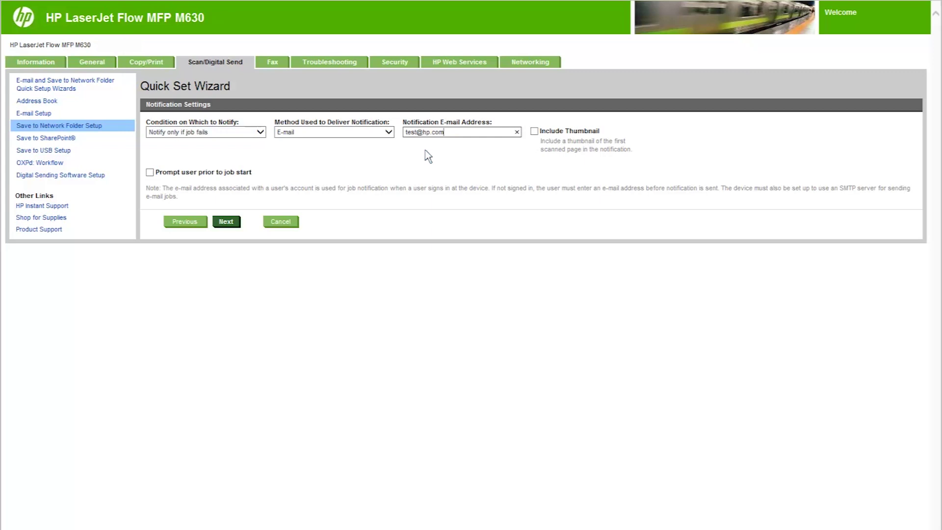
left_click(534, 131)
left_click(150, 174)
left_click(227, 225)
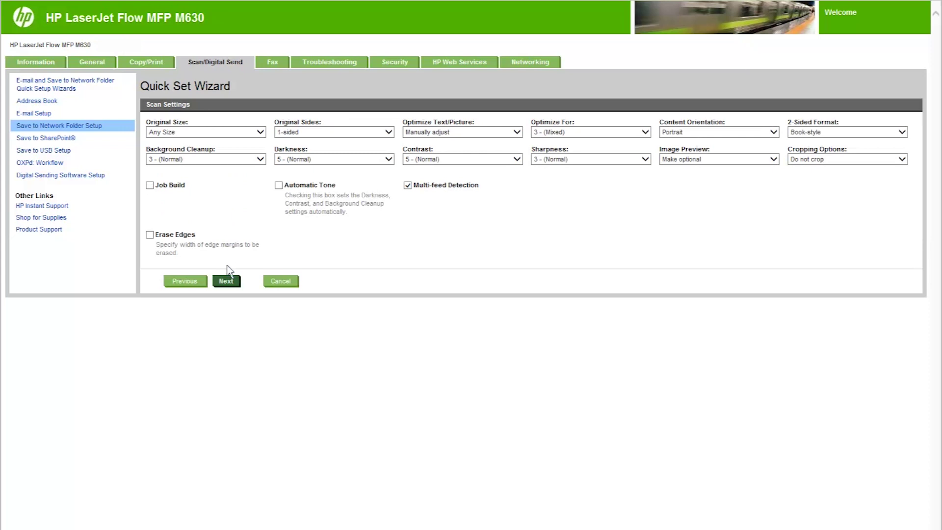
Accept the Scan and File Settings defaults, review the Summary, and finish the quick set
left_click(226, 281)
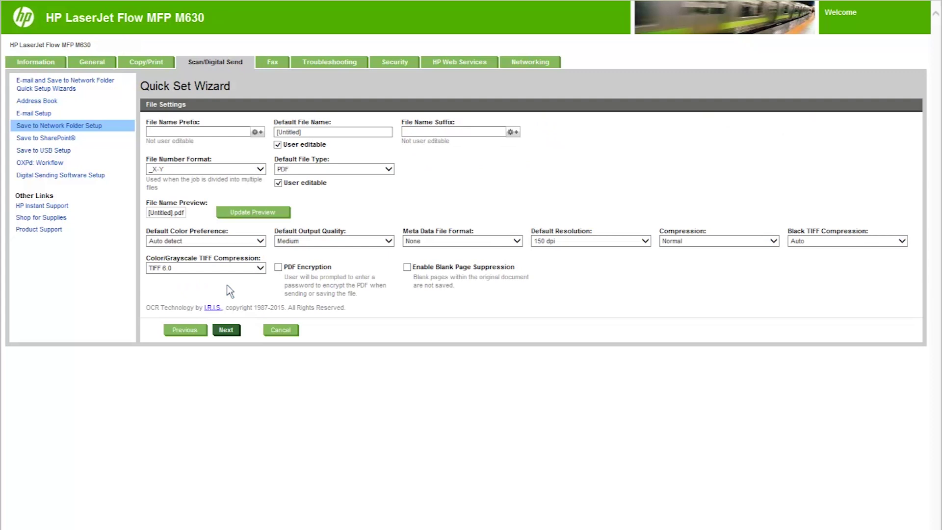
left_click(228, 336)
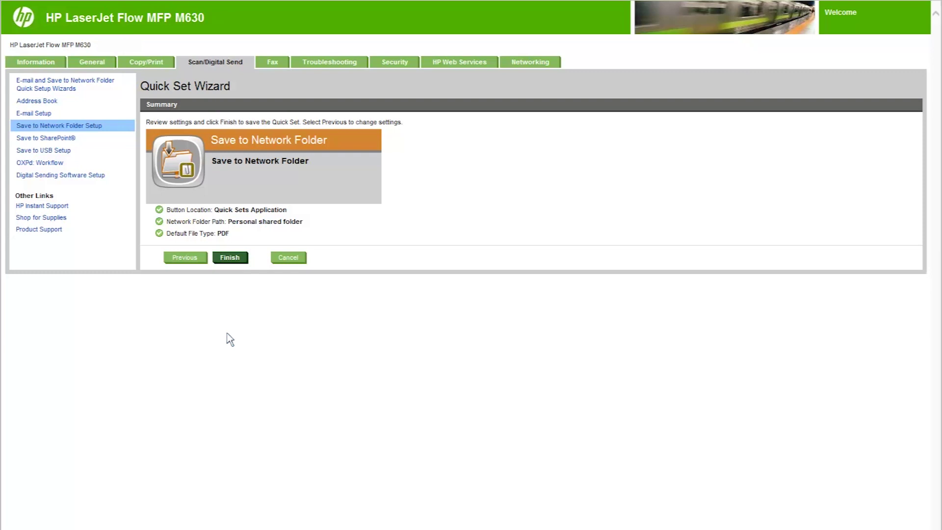
left_click(228, 262)
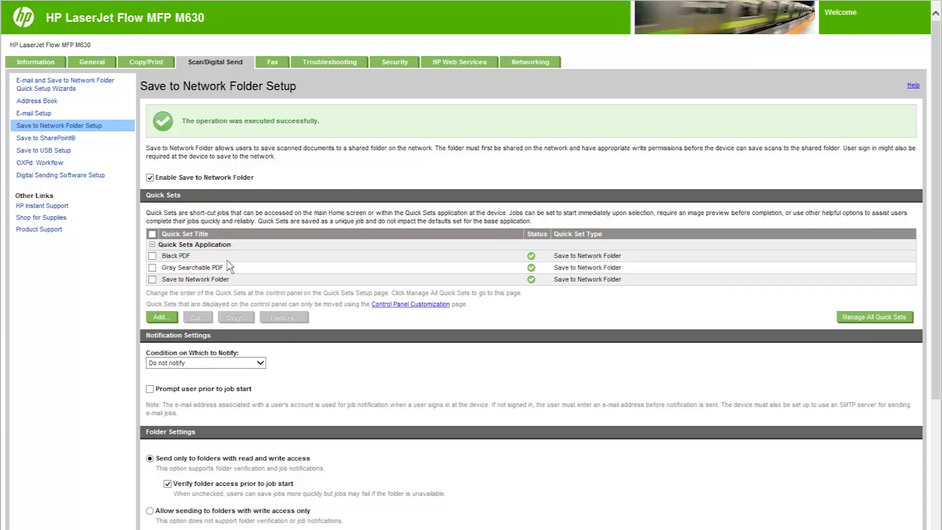
Apply the Save to Network Folder Setup settings from the bottom of the page
scroll(228, 266, "down", 9)
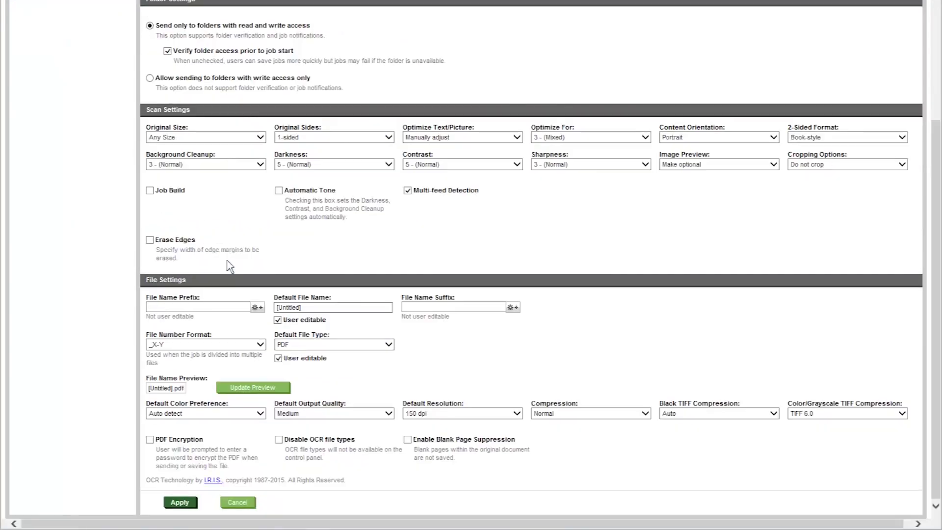
scroll(228, 267, "down", 3)
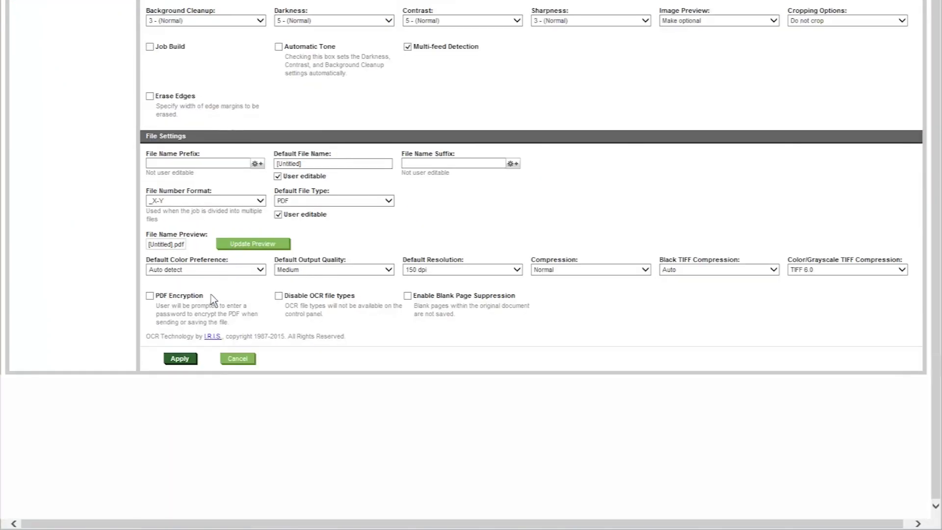
left_click(180, 358)
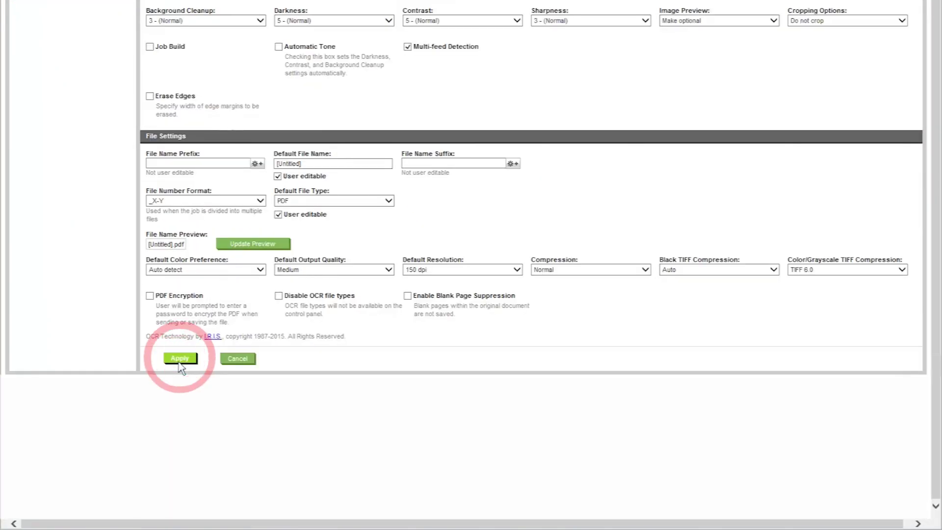